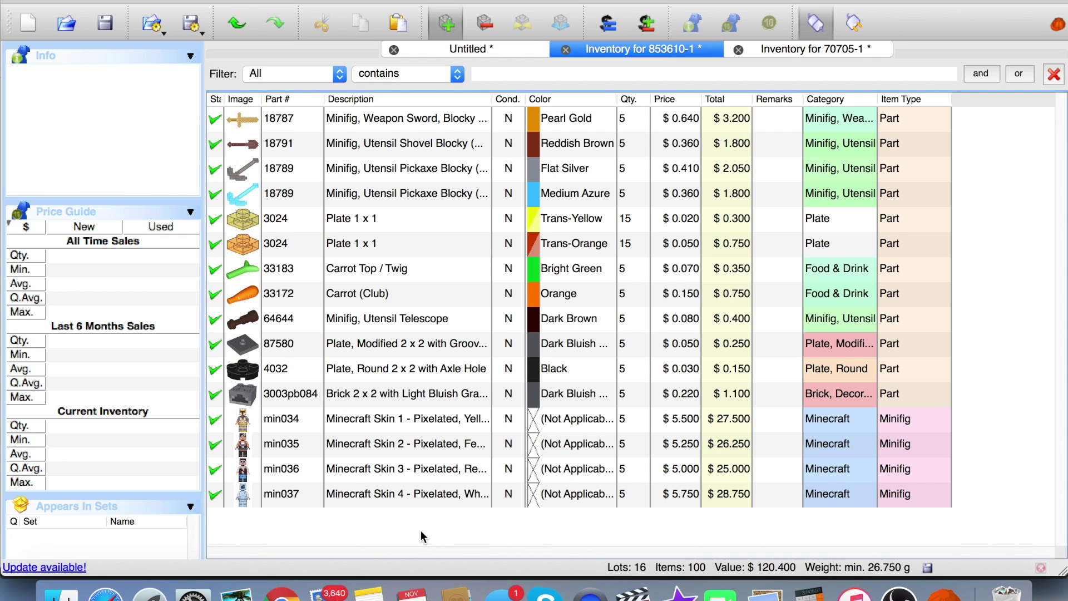
# Step: Paste the copied lots into the 853610-1 inventory, consolidating matching lots with the new lot's attributes preserved, and review the combined list
pyautogui.rightClick(421, 536)
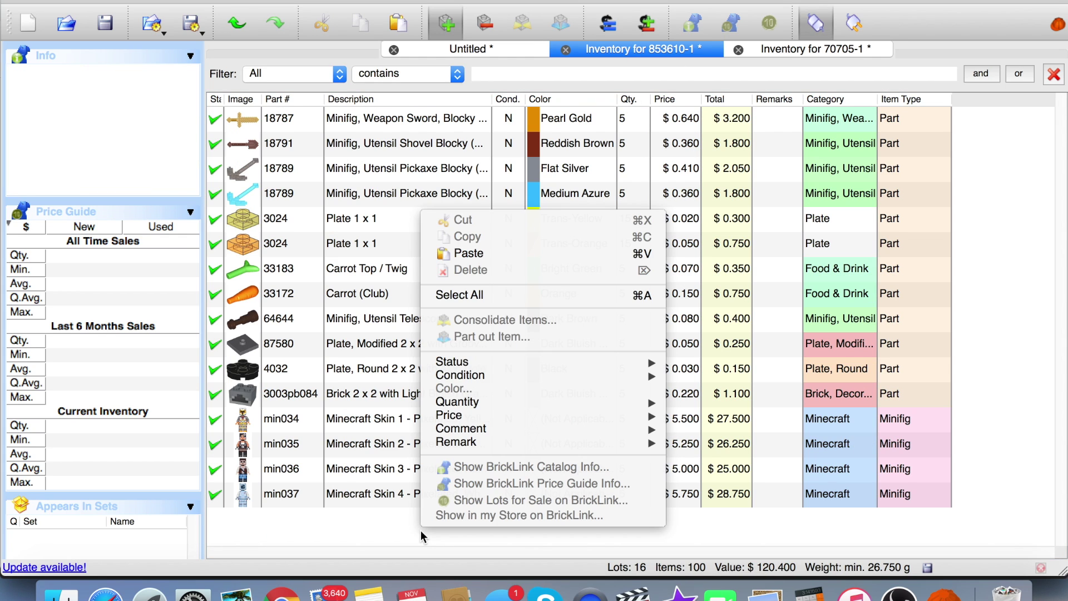
pyautogui.click(475, 252)
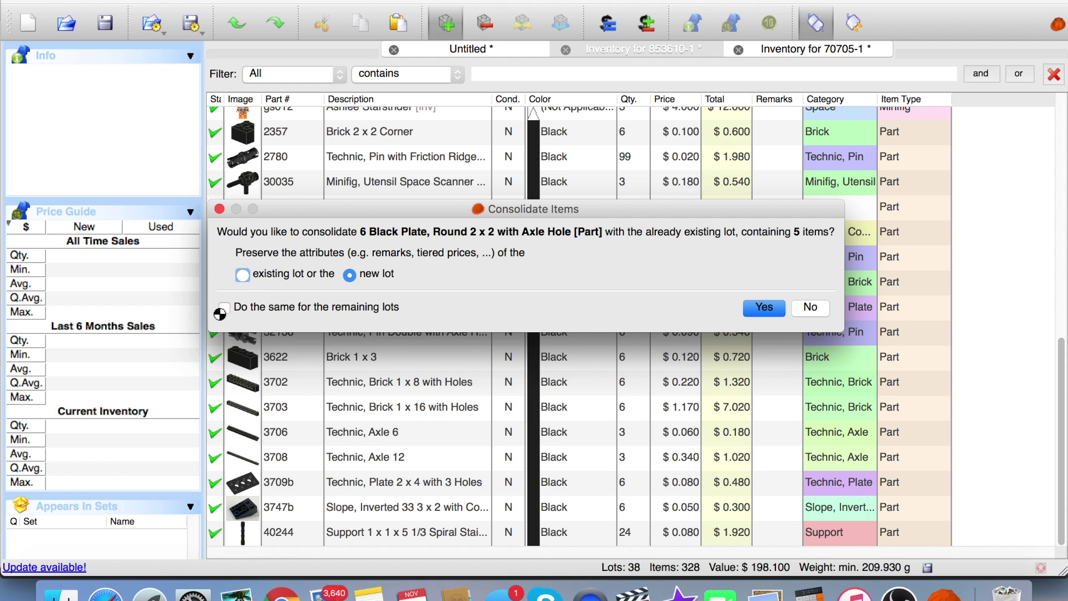
pyautogui.click(760, 309)
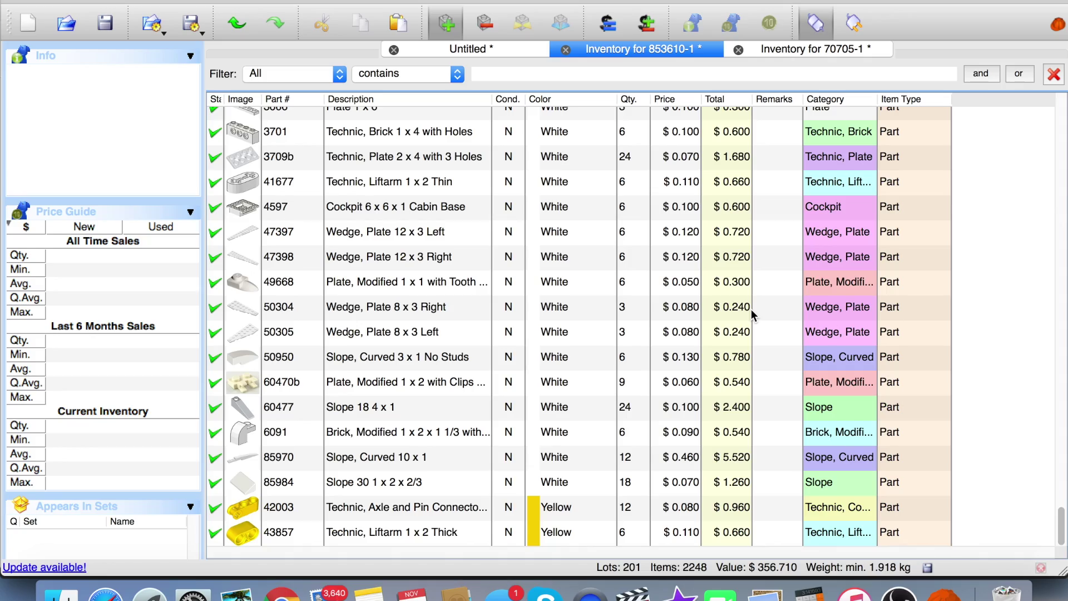
pyautogui.scroll(20, 751, 315)
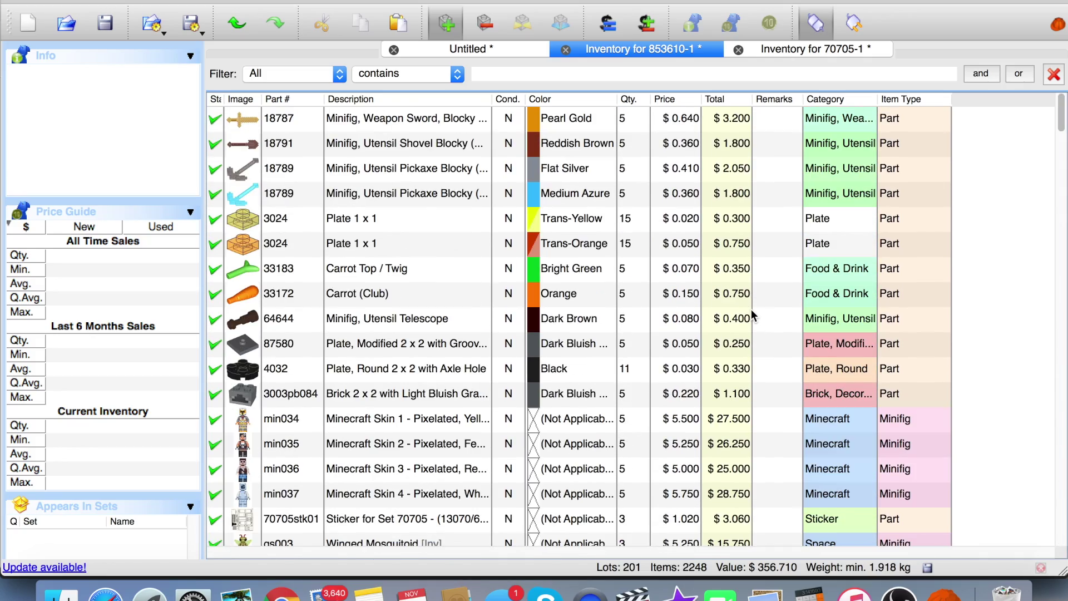
pyautogui.scroll(-20, 751, 315)
pyautogui.scroll(-20, 752, 315)
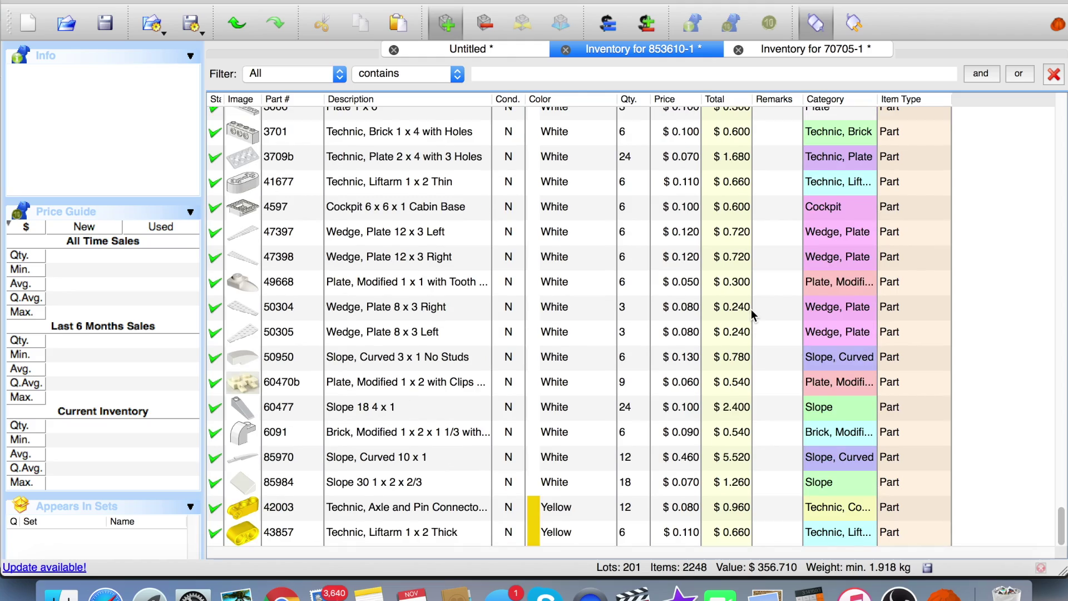
pyautogui.scroll(20, 751, 308)
pyautogui.scroll(-20, 560, 419)
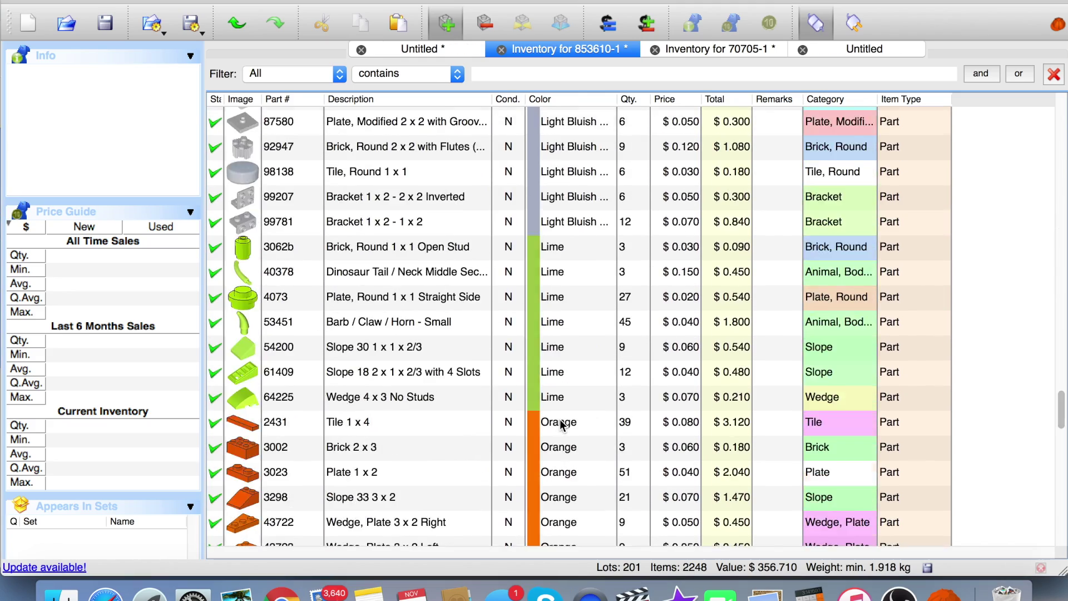
pyautogui.scroll(-15, 562, 424)
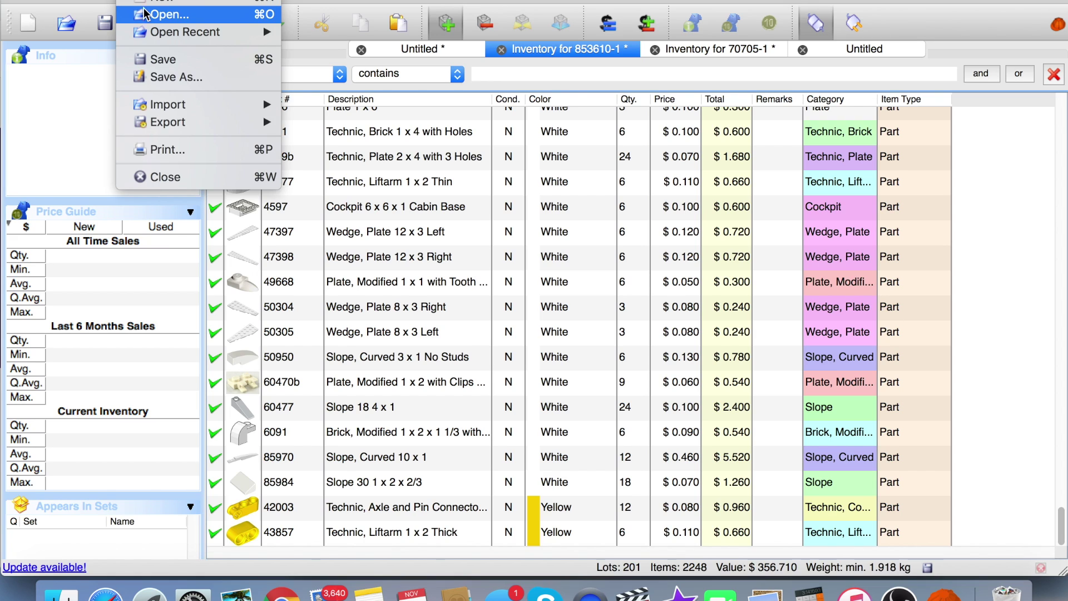
# Step: Select all lots in the combined inventory and export them as BrickLink Mass-Upload XML to the clipboard
pyautogui.moveTo(189, 123)
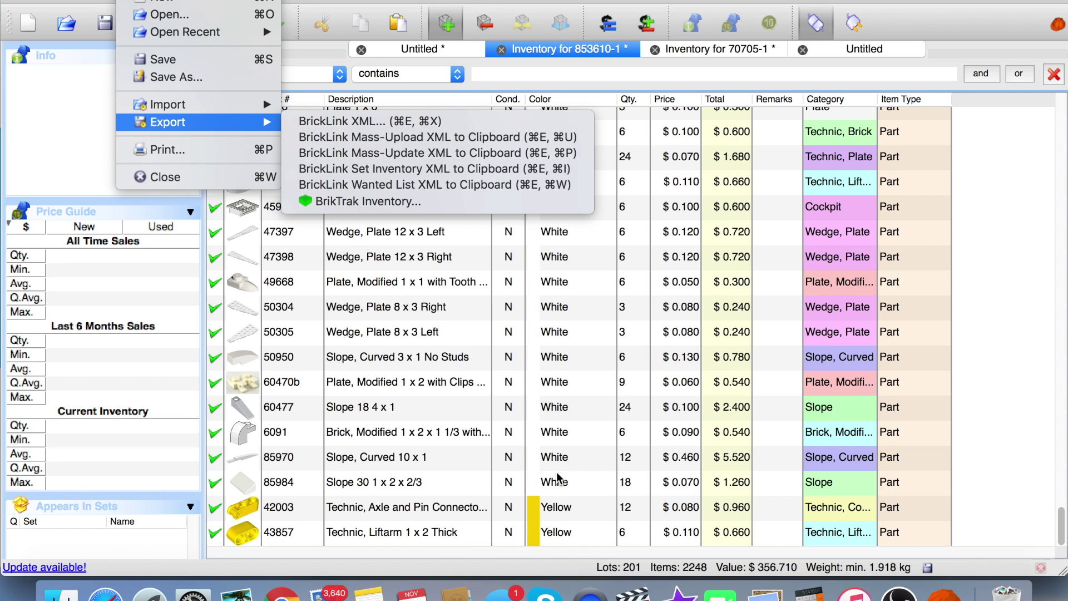
pyautogui.click(551, 357)
pyautogui.click(551, 356)
pyautogui.rightClick(551, 356)
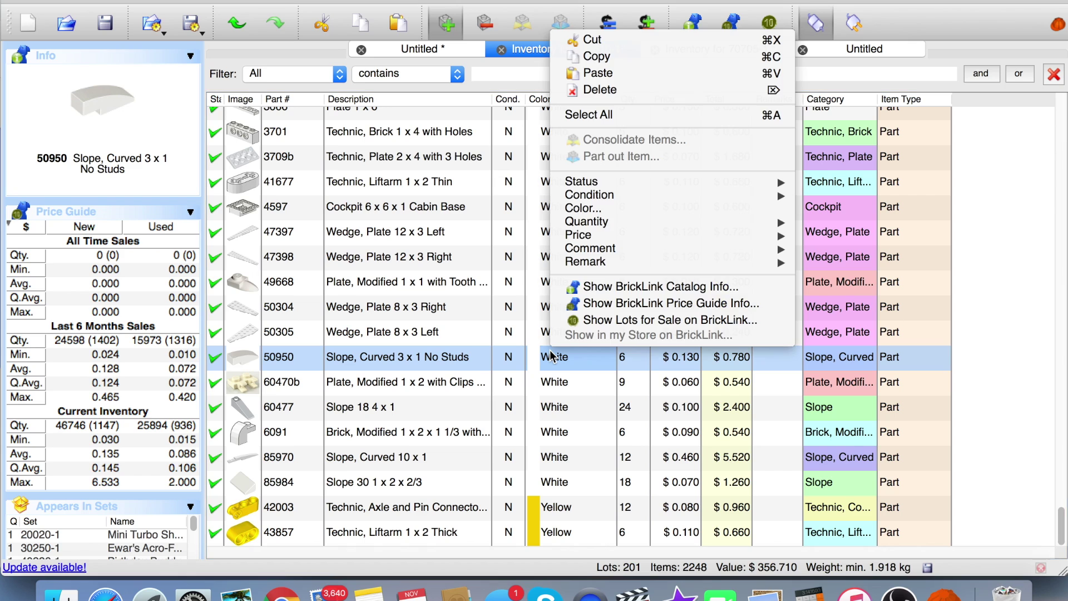
pyautogui.click(605, 115)
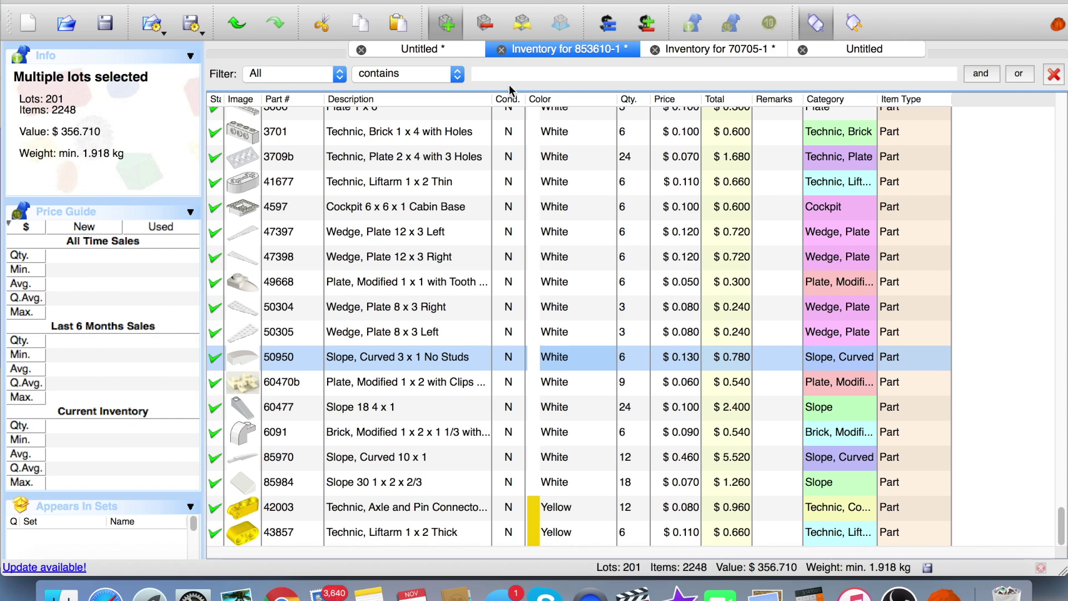
pyautogui.click(136, 0)
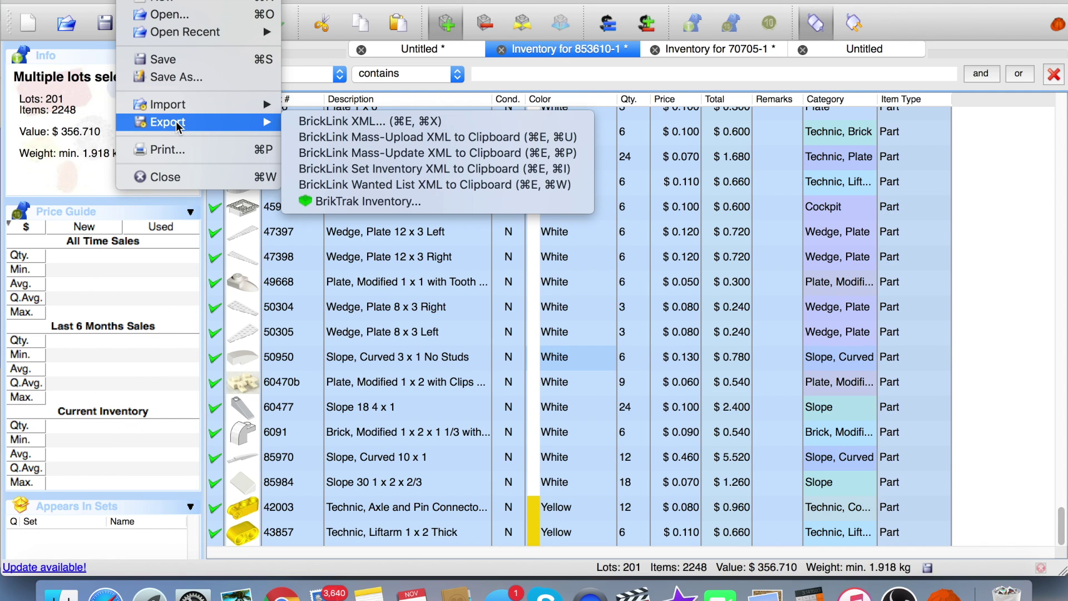
pyautogui.click(329, 140)
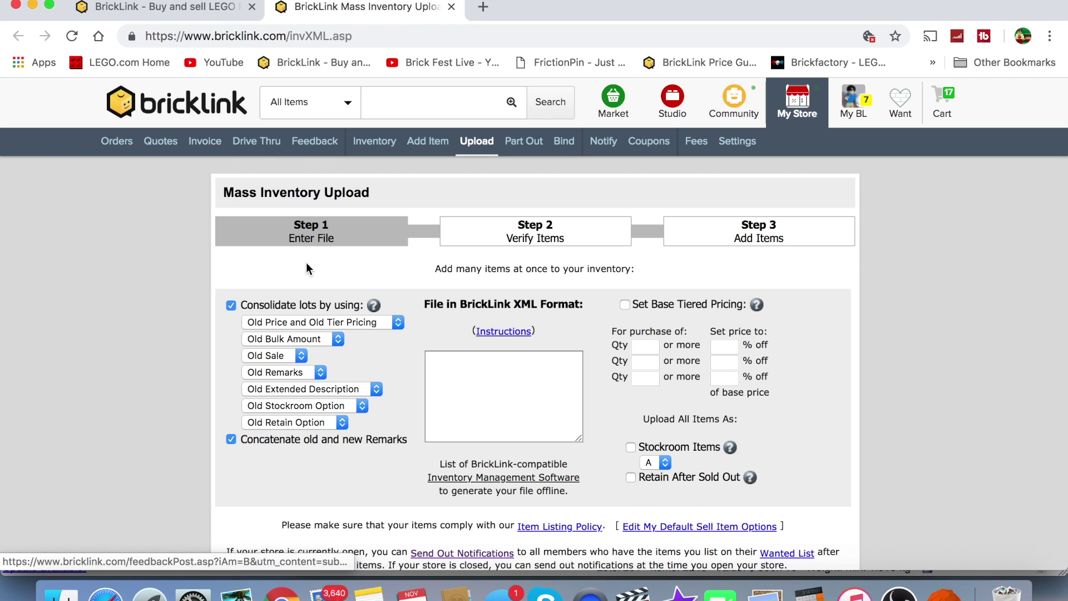
# Step: Set lot consolidation to New Price and New Tier Pricing and paste the exported XML into the Mass Inventory Upload form
pyautogui.click(359, 322)
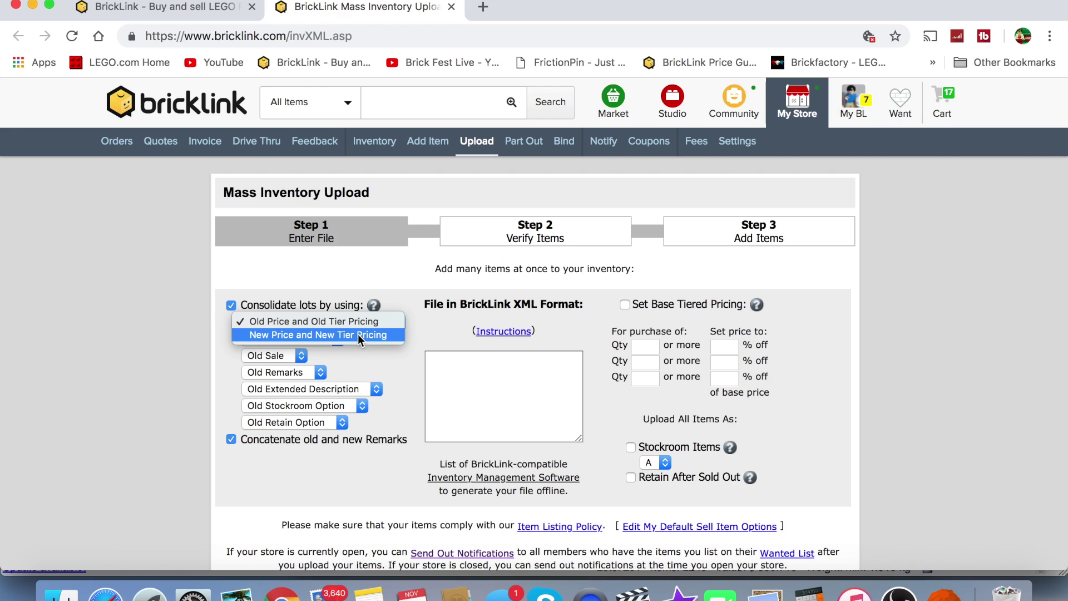
pyautogui.click(358, 333)
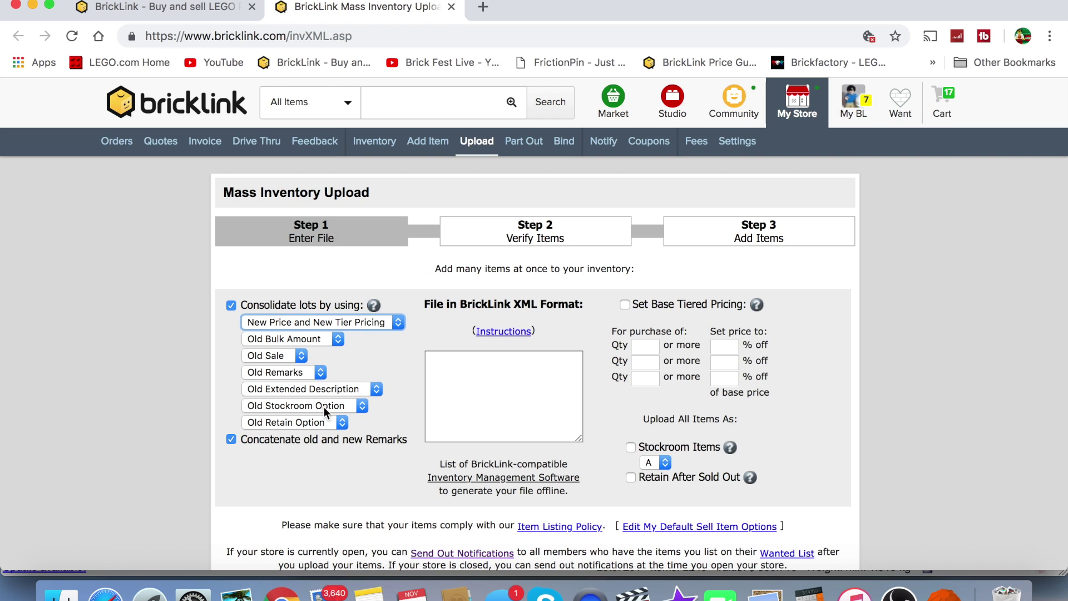
pyautogui.click(463, 400)
pyautogui.rightClick(463, 400)
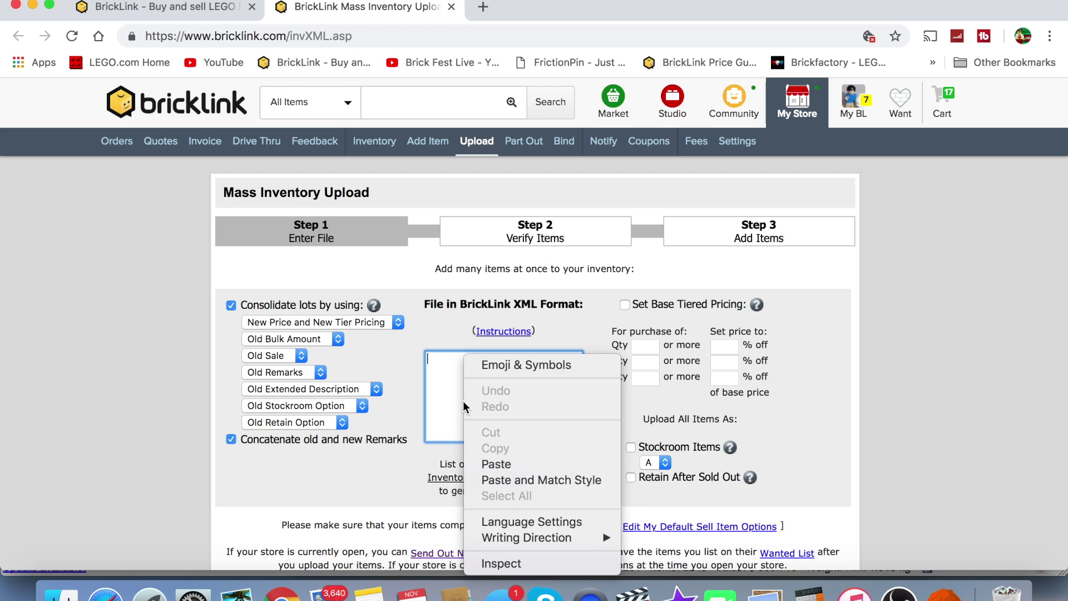
pyautogui.click(489, 464)
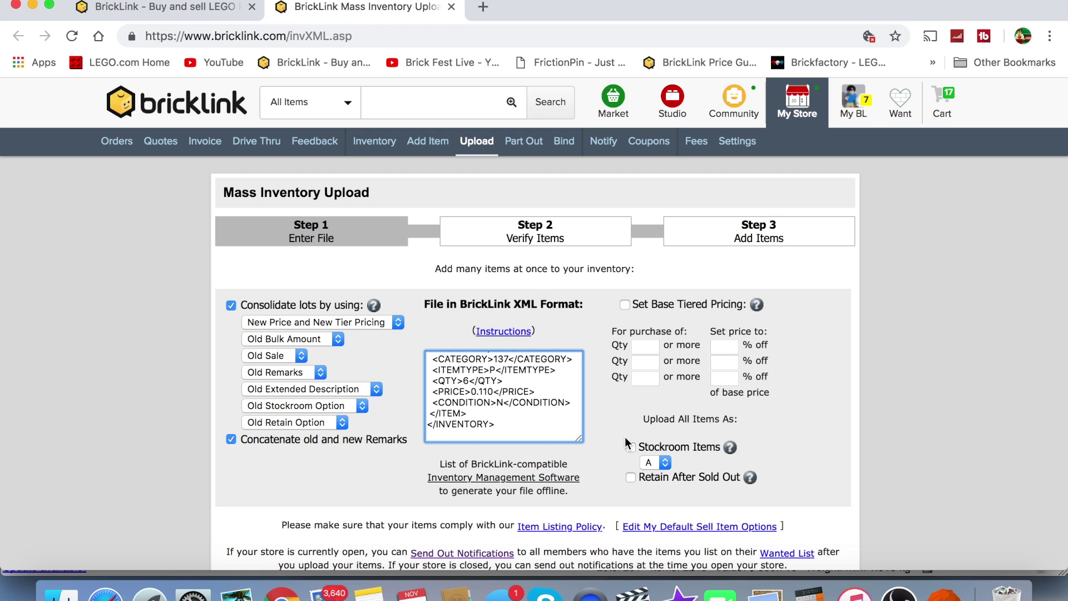
# Step: Verify the file, examine which lots would be consolidated into existing store lots, and close the upload page
pyautogui.scroll(-5, 628, 443)
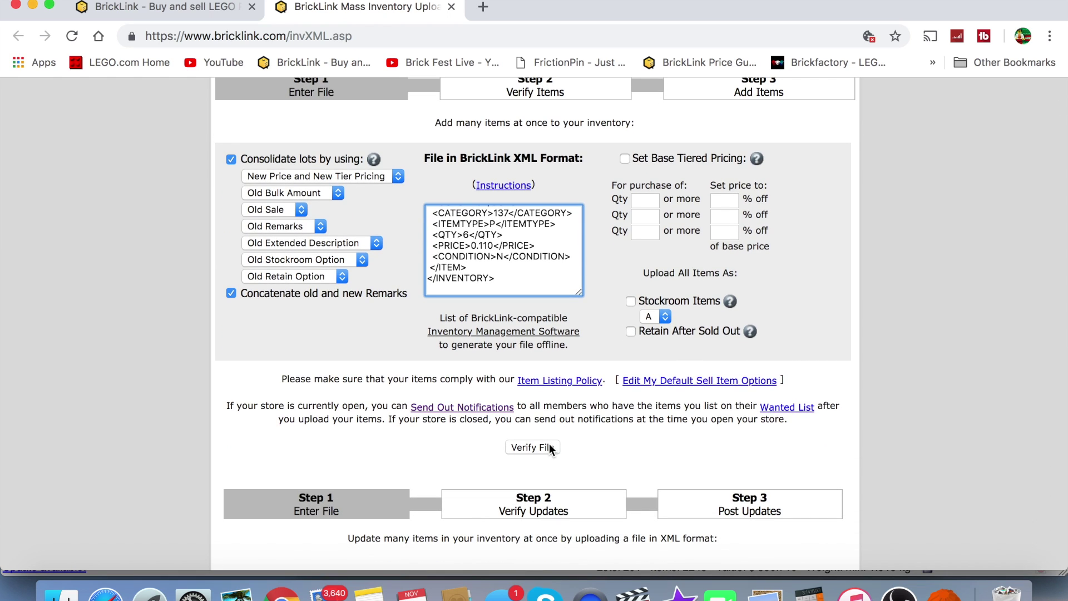
pyautogui.click(546, 446)
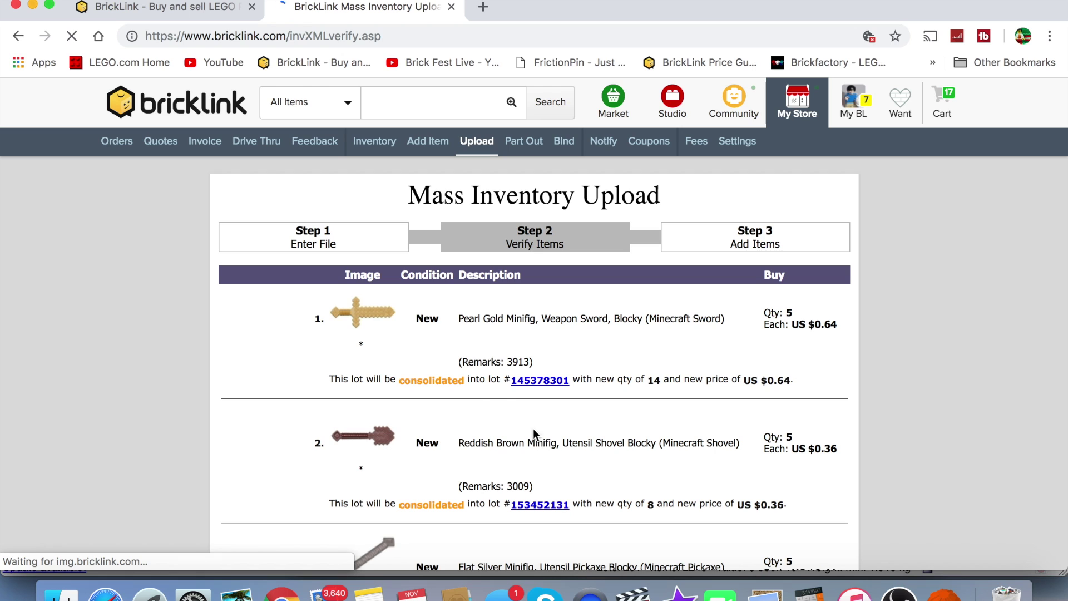
pyautogui.scroll(-5, 487, 394)
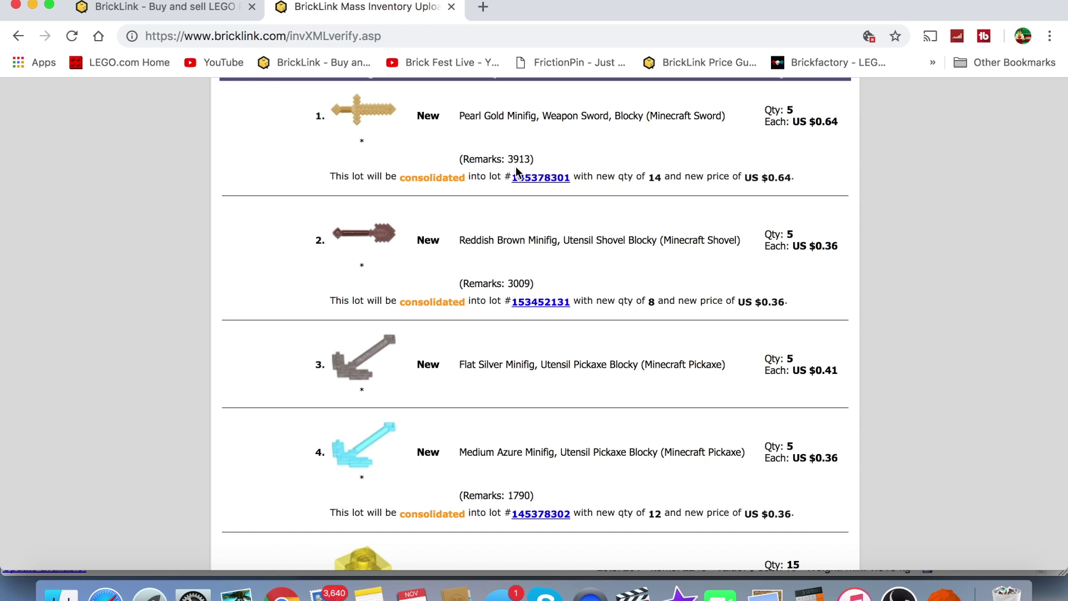
pyautogui.scroll(-5, 516, 166)
pyautogui.scroll(-14, 516, 166)
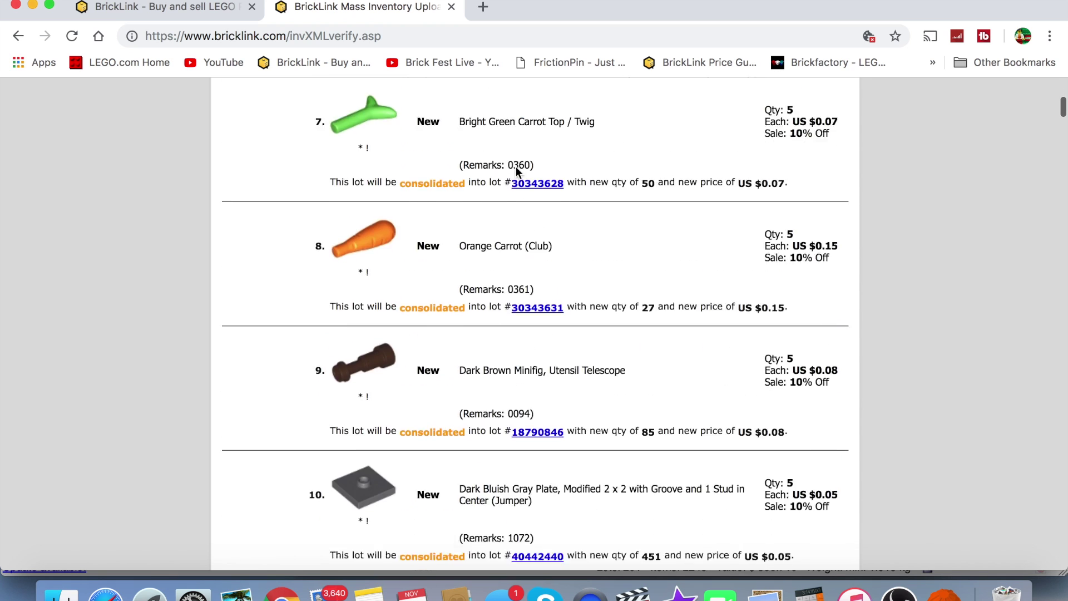
pyautogui.scroll(-2, 516, 166)
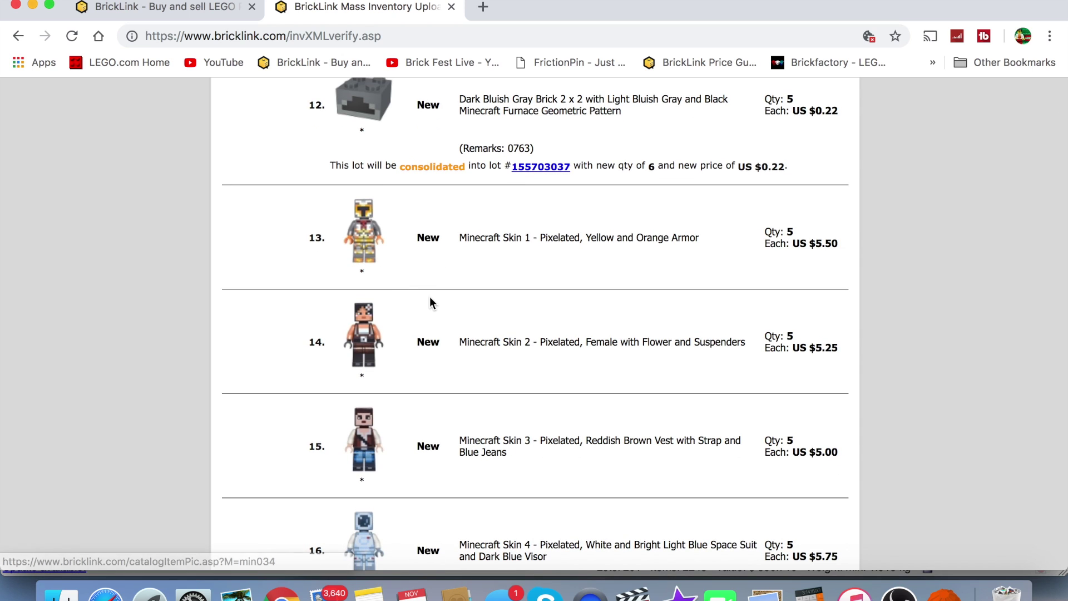
pyautogui.scroll(-1, 431, 302)
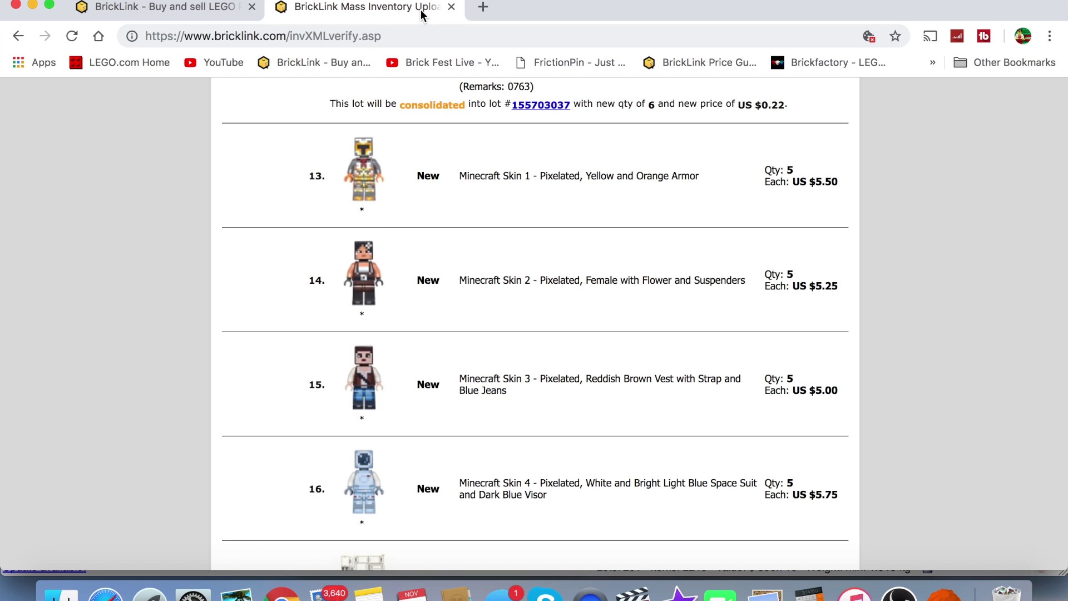
pyautogui.click(451, 7)
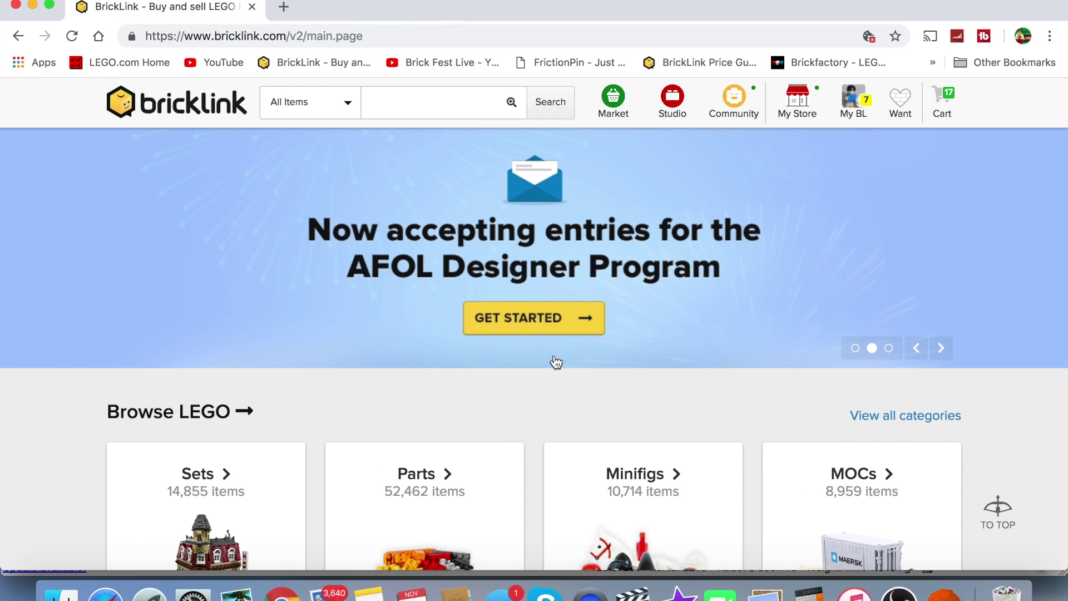
# Step: Switch back to BrickStock and export the selected lots again as BrickLink Mass-Upload XML to the clipboard
pyautogui.press('super+Tab')
pyautogui.click(146, 3)
pyautogui.moveTo(184, 129)
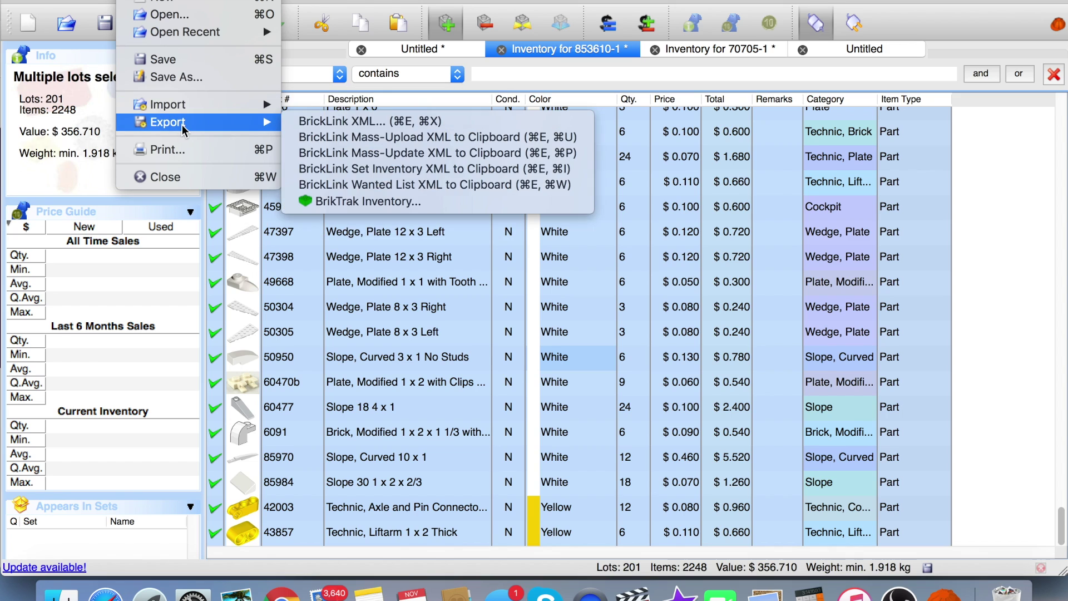
pyautogui.click(352, 138)
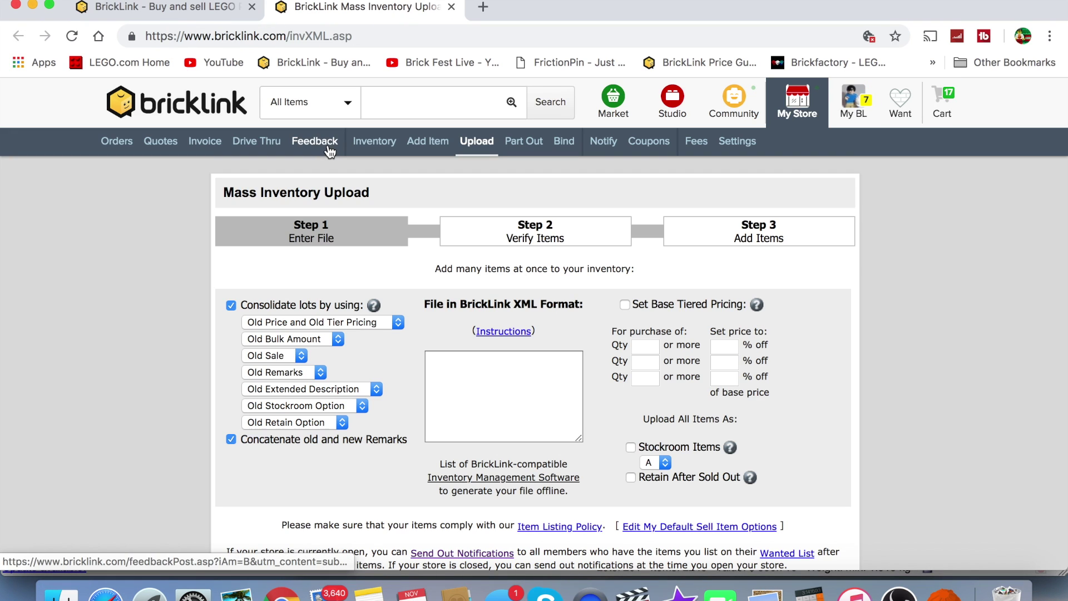
# Step: In the fresh Mass Inventory Upload form, choose New Price and New Tier Pricing for consolidation and paste the XML
pyautogui.click(285, 323)
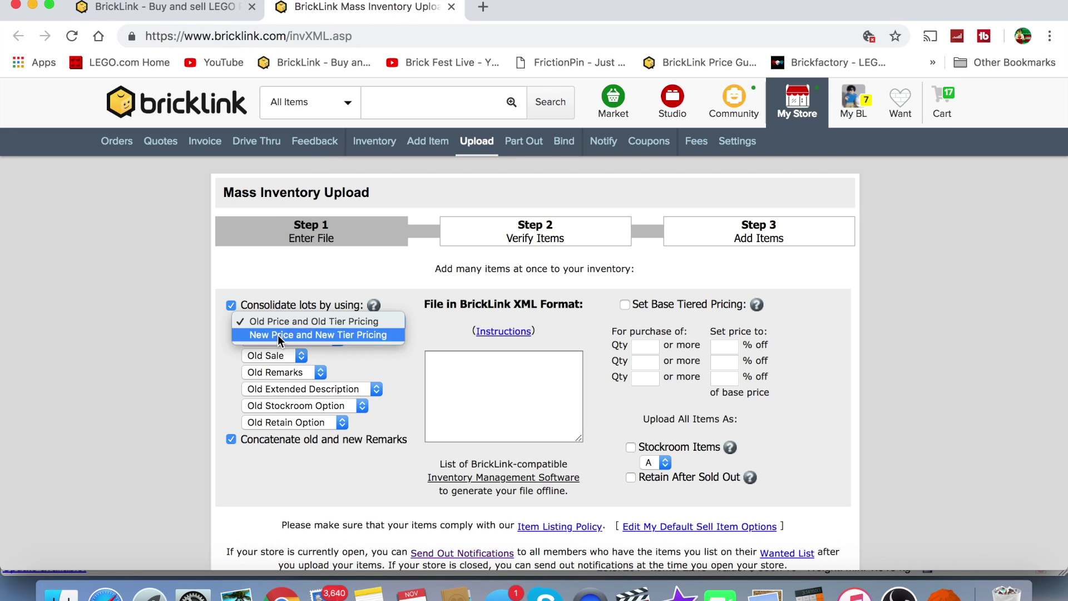
pyautogui.click(279, 335)
pyautogui.click(534, 398)
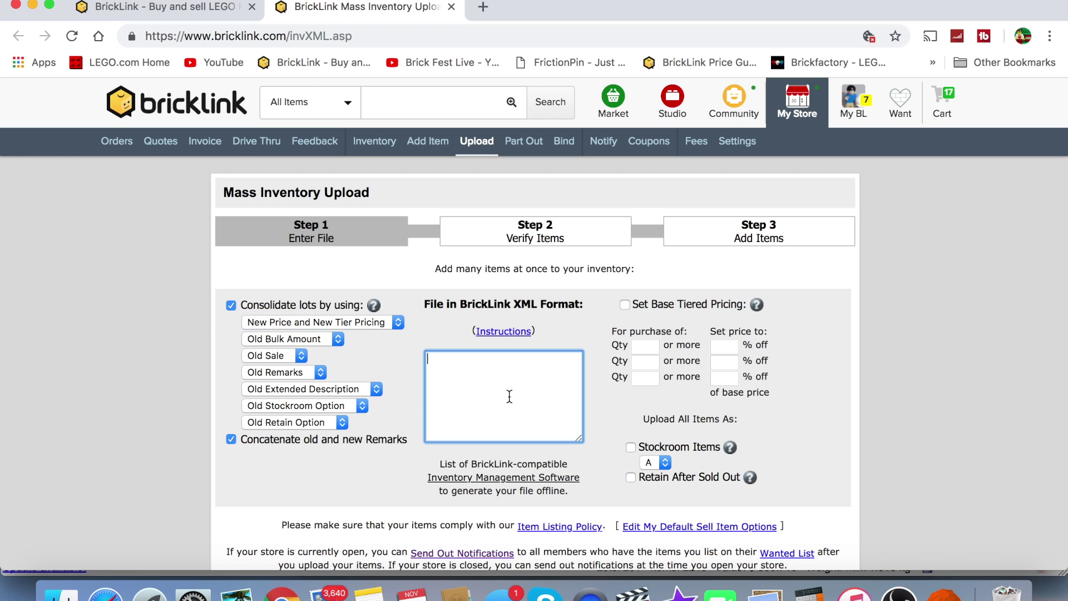
pyautogui.rightClick(510, 396)
pyautogui.click(540, 462)
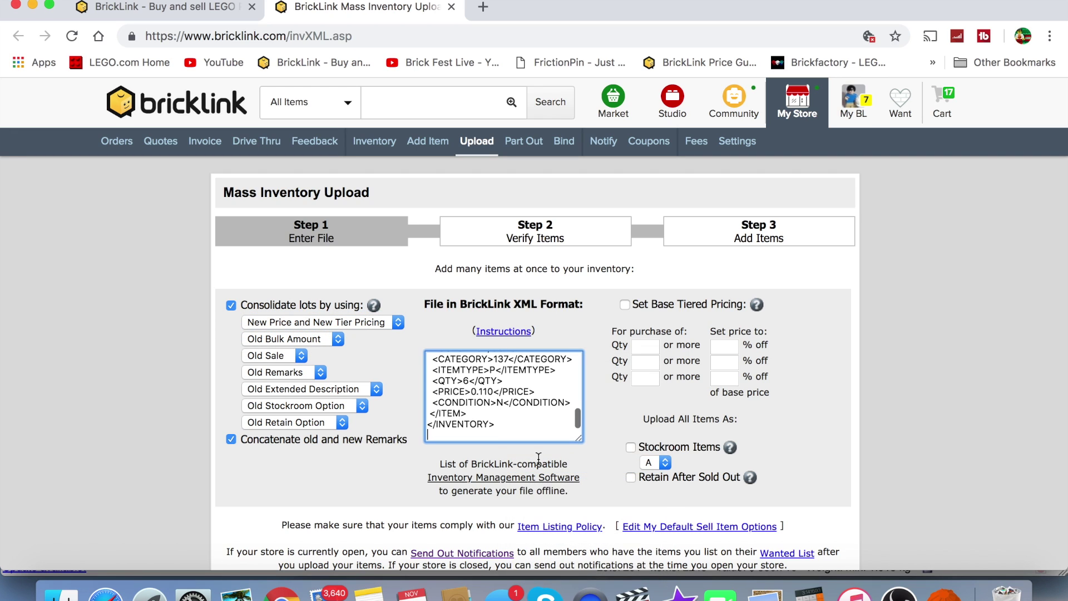
# Step: Set all items to upload as Stockroom Items in stockroom B
pyautogui.click(631, 448)
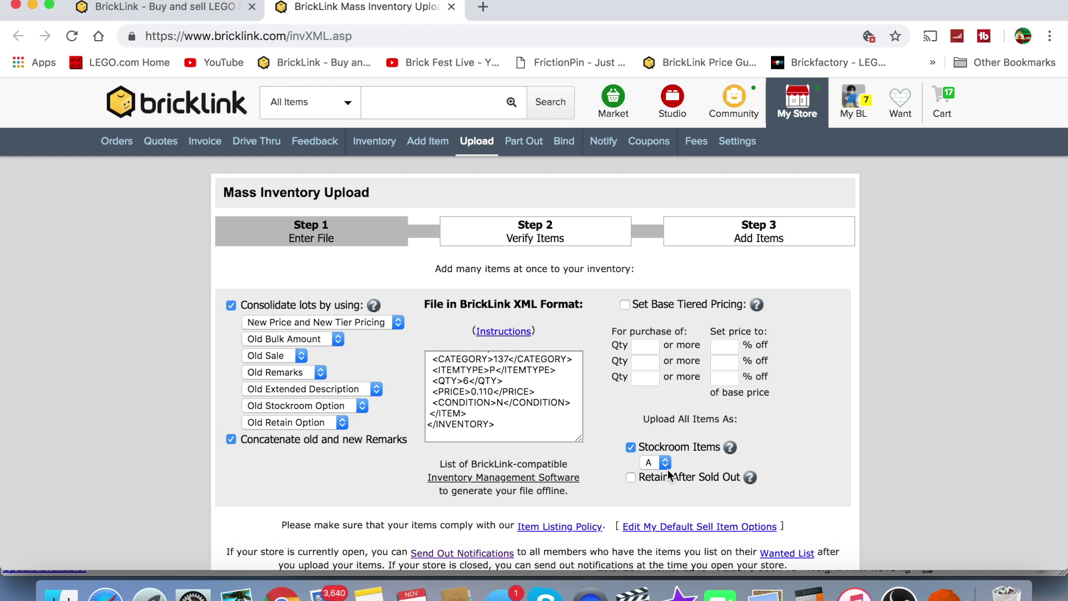
pyautogui.click(666, 463)
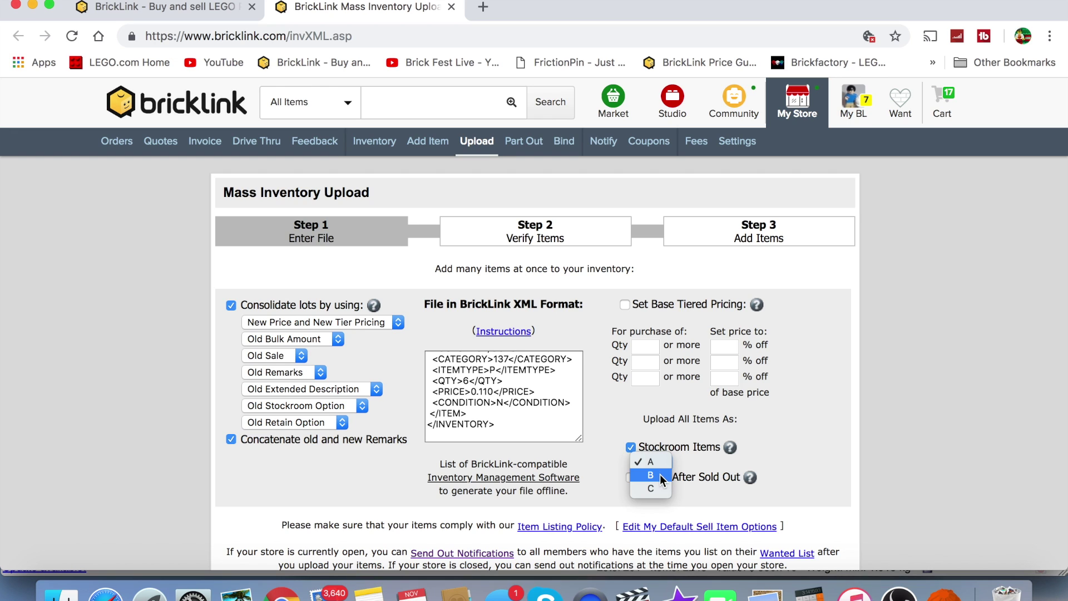
pyautogui.scroll(-2, 660, 475)
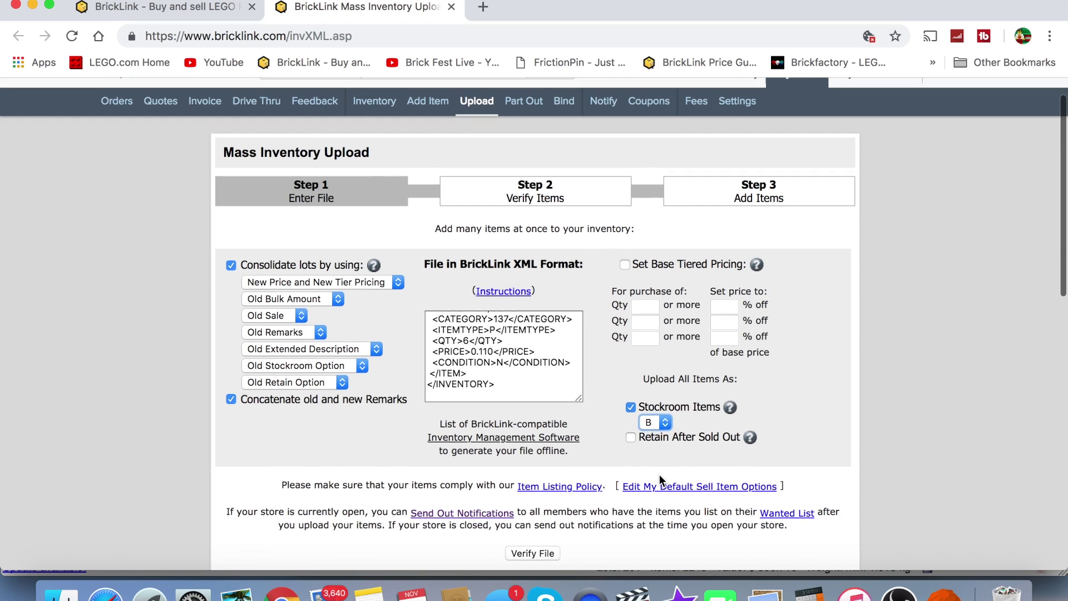
pyautogui.scroll(-1, 659, 474)
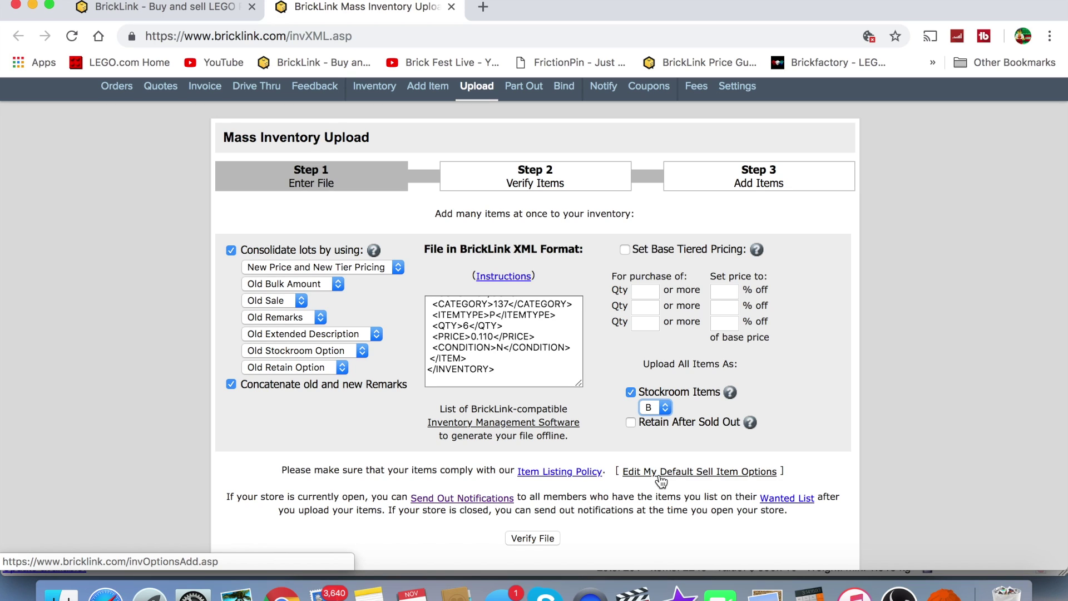
# Step: Verify the upload file and check which lots are consolidated and which are marked as Stockroom B items
pyautogui.click(543, 538)
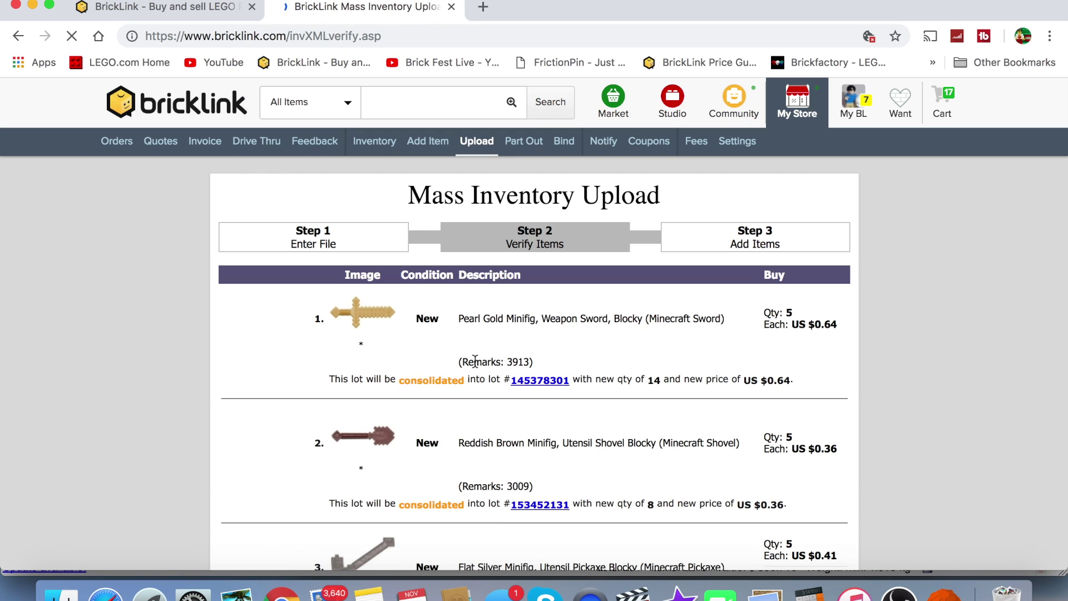
pyautogui.scroll(-1, 481, 390)
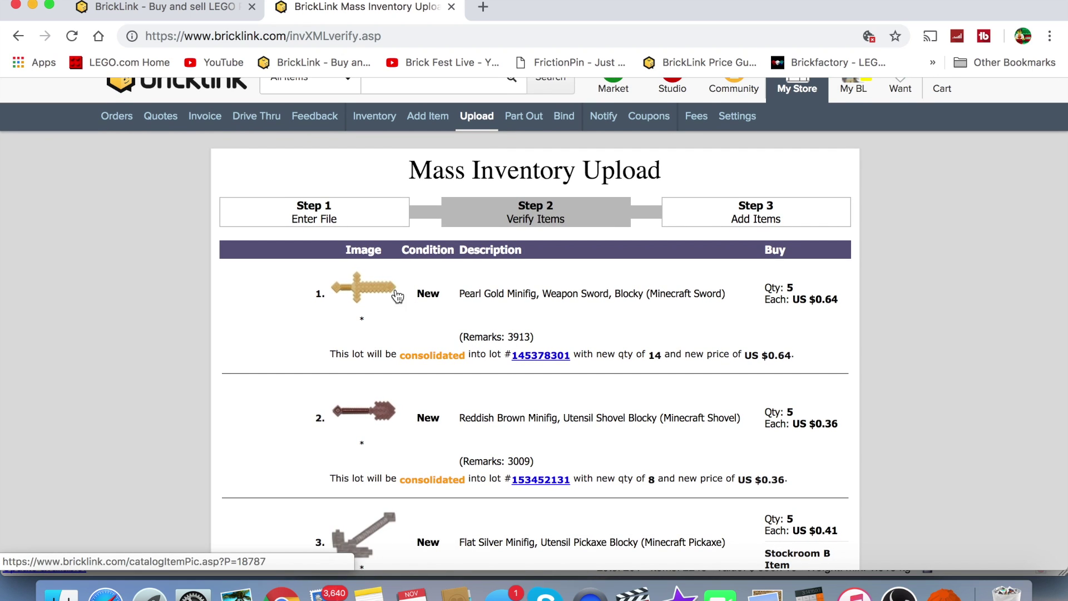
pyautogui.scroll(-3, 452, 379)
pyautogui.scroll(-3, 452, 380)
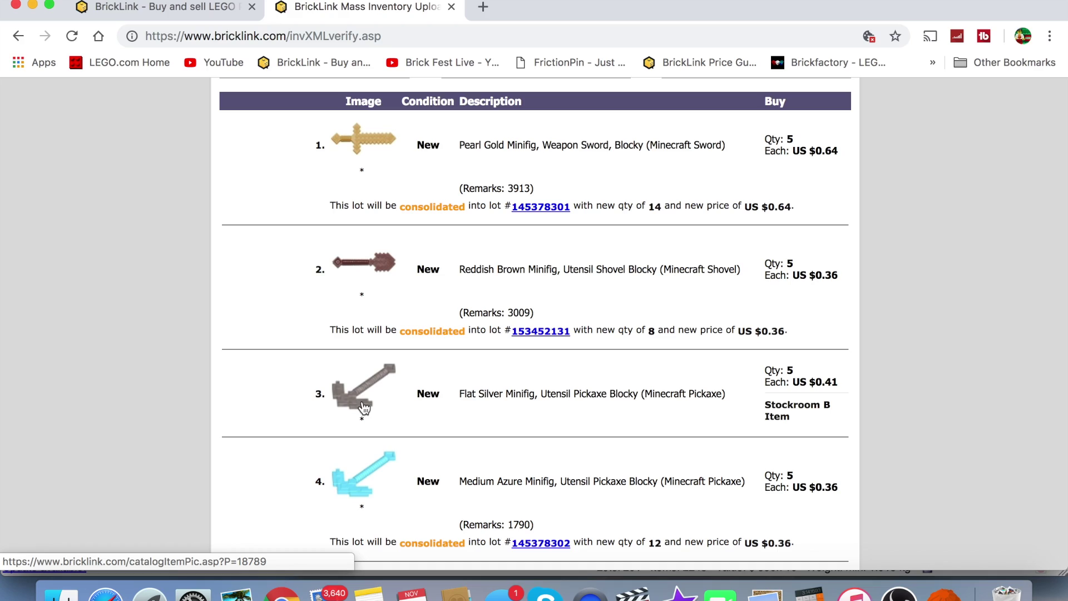
# Step: Review the remaining verified lots to the end of the list and upload the file to the store inventory
pyautogui.scroll(-20, 364, 408)
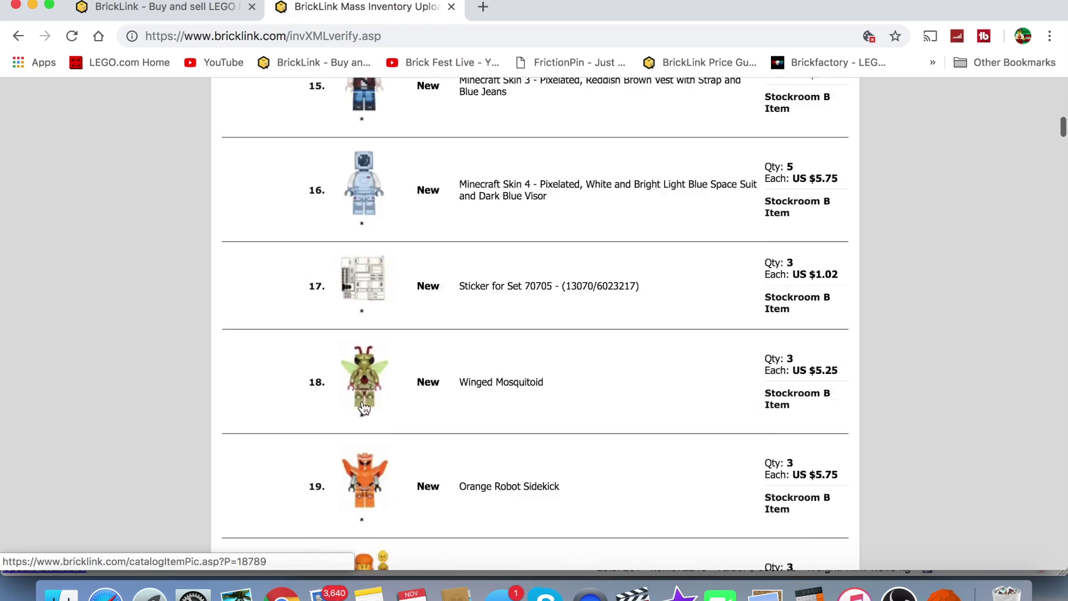
pyautogui.scroll(-20, 364, 407)
pyautogui.scroll(-20, 364, 408)
pyautogui.scroll(-20, 363, 408)
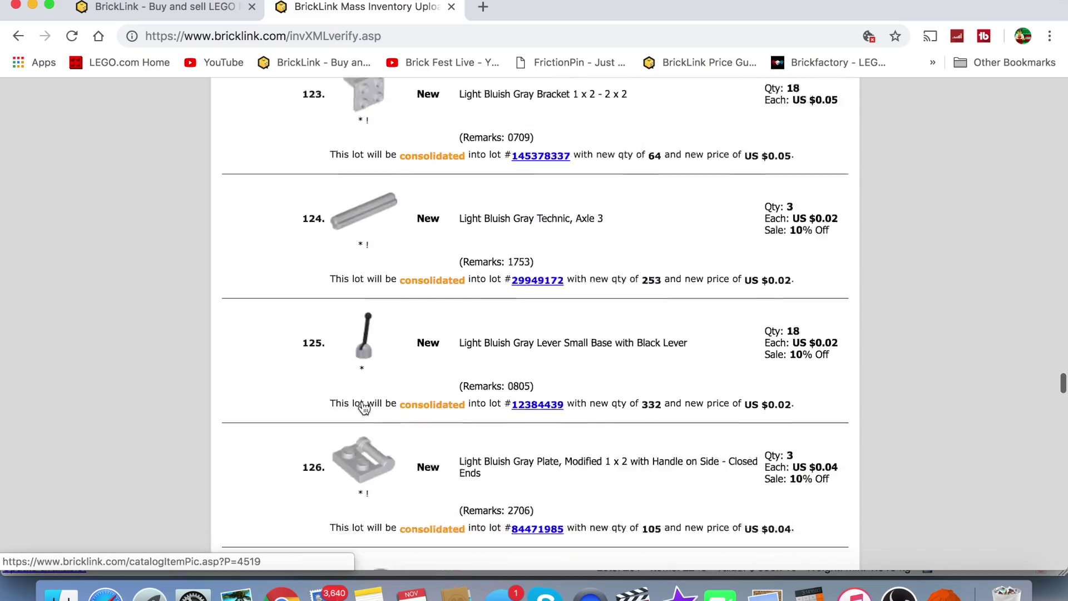
pyautogui.scroll(-20, 364, 408)
pyautogui.scroll(-20, 363, 406)
pyautogui.scroll(-20, 363, 408)
pyautogui.scroll(4, 362, 406)
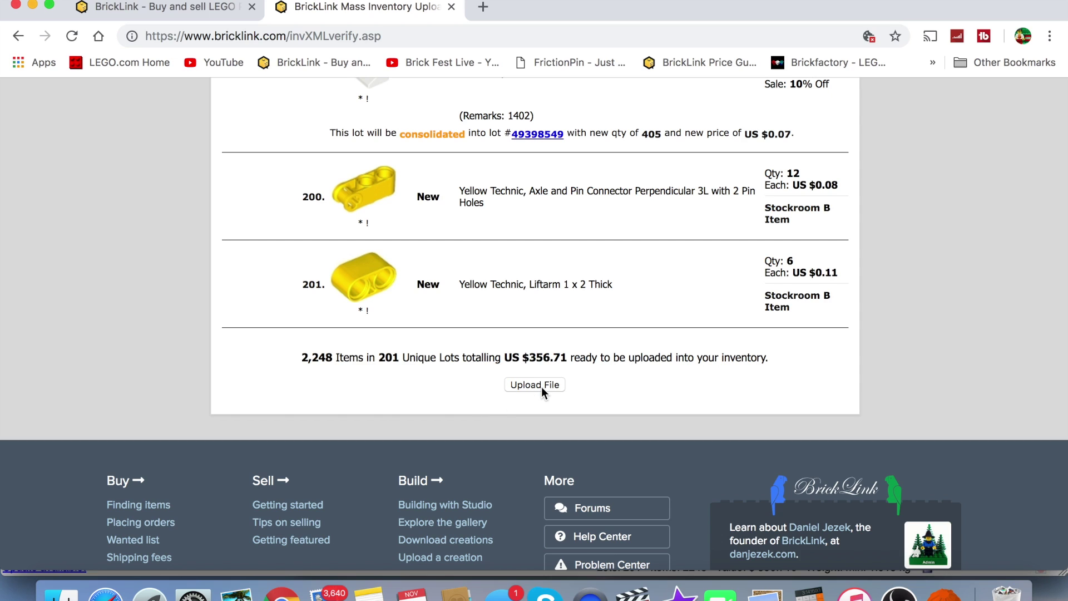
pyautogui.click(542, 386)
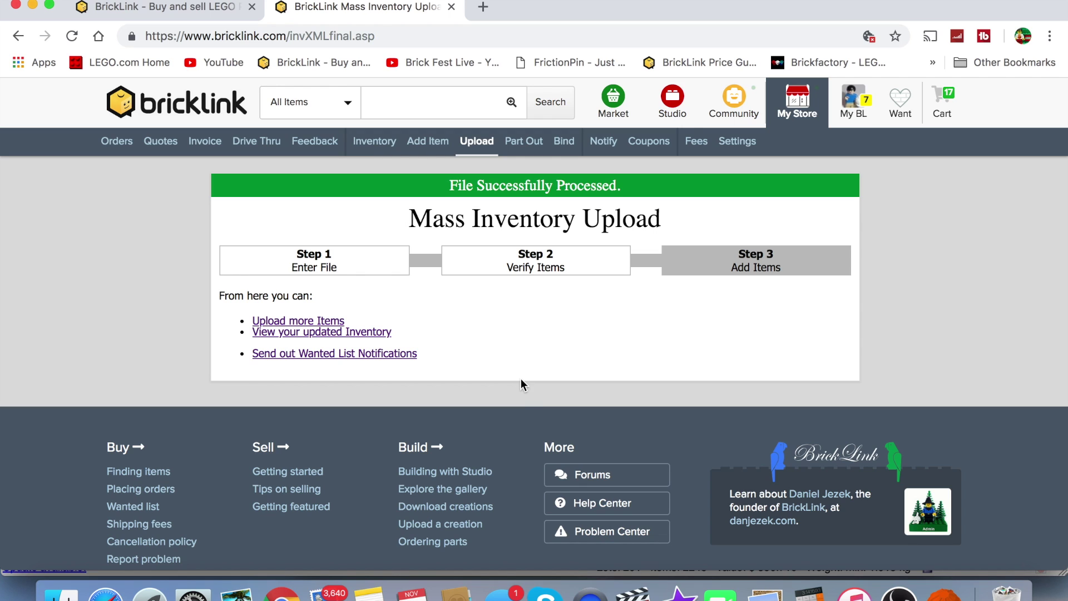
# Step: Open the store inventory and filter it to the items in Stockroom B
pyautogui.moveTo(798, 103)
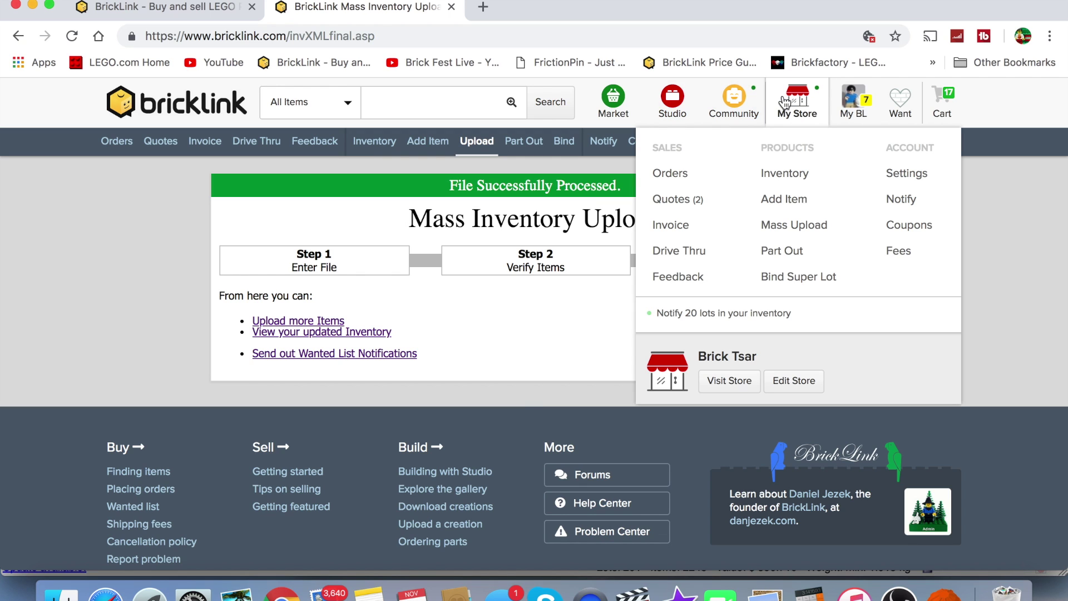
pyautogui.click(789, 178)
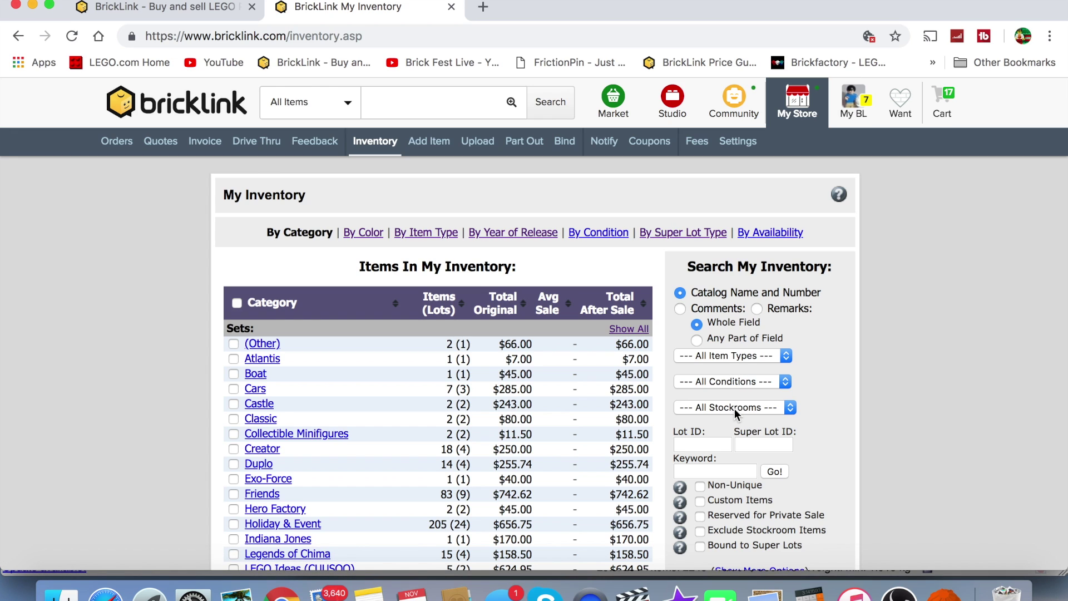
pyautogui.click(735, 408)
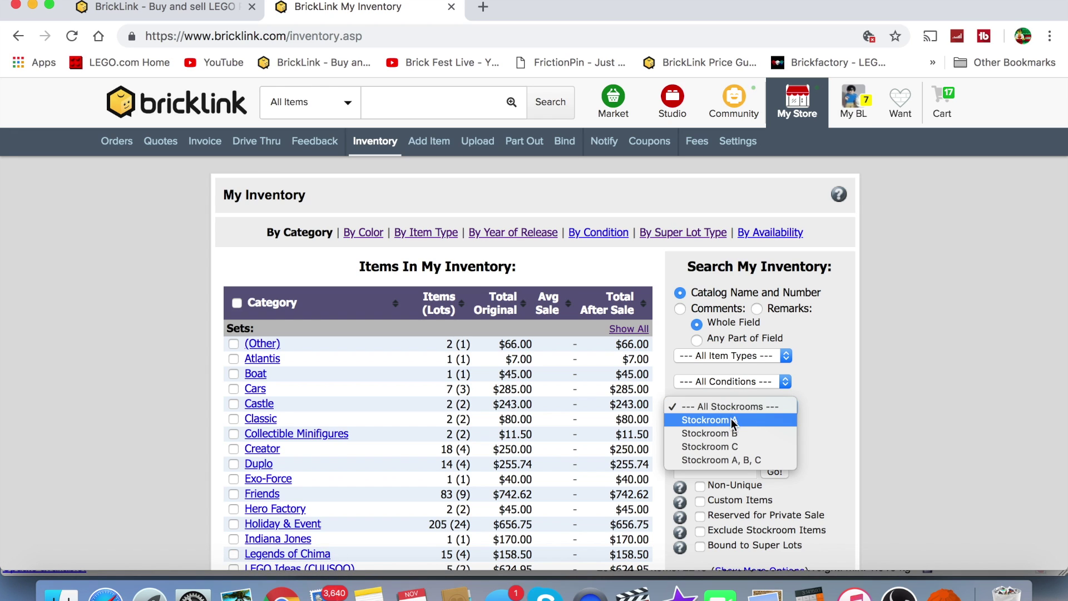
pyautogui.click(726, 434)
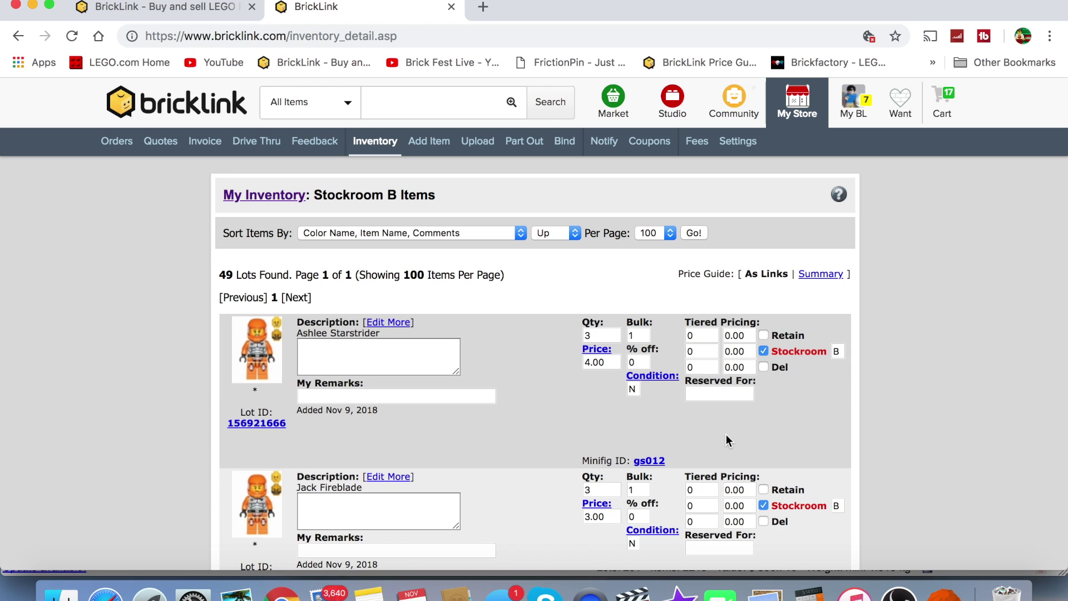
# Step: Examine the Stockroom B lots, checking their quantities, prices, remarks and date added
pyautogui.scroll(-5, 704, 446)
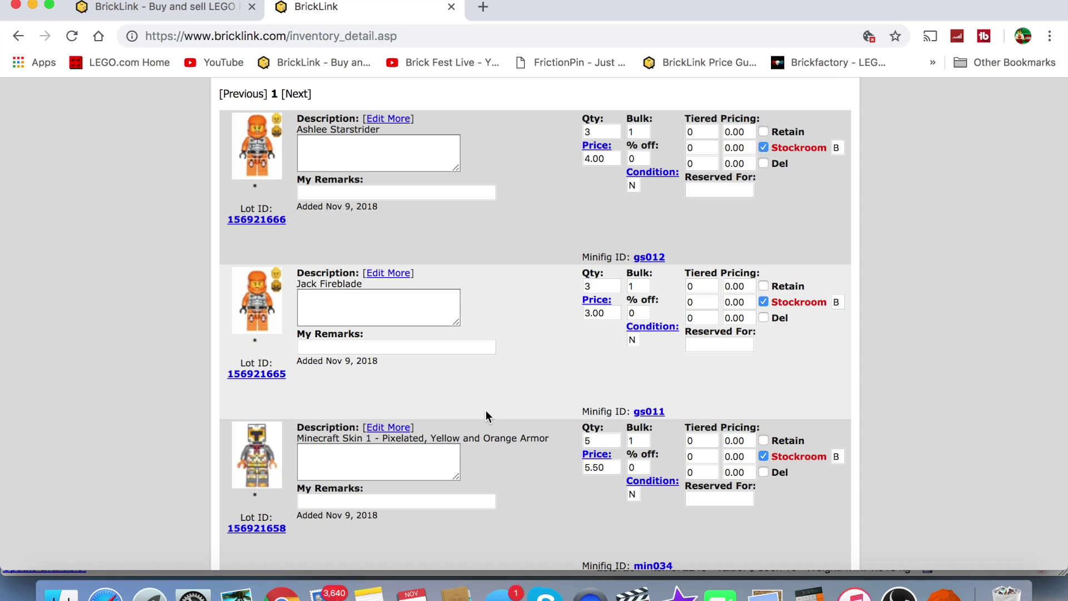
pyautogui.scroll(-10, 486, 412)
pyautogui.scroll(-8, 485, 412)
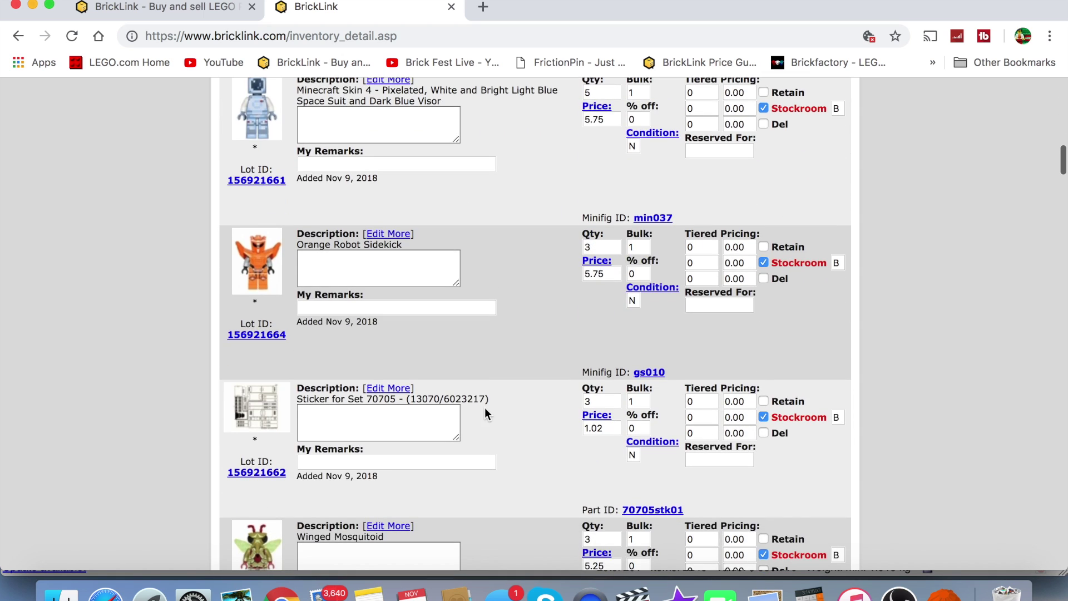
pyautogui.scroll(-5, 486, 414)
pyautogui.scroll(-1, 485, 414)
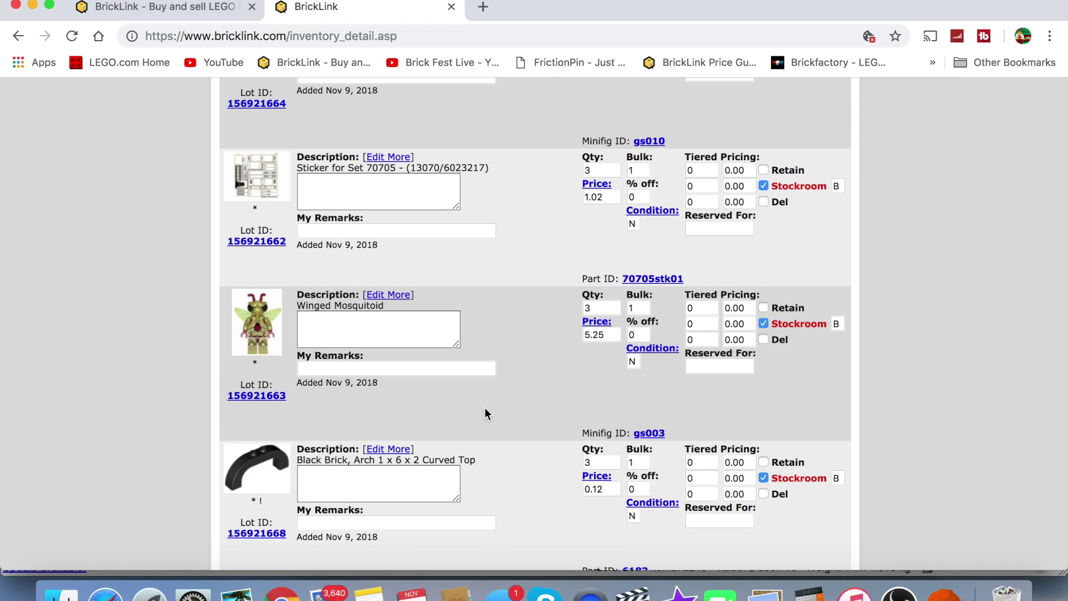
pyautogui.scroll(-5, 485, 412)
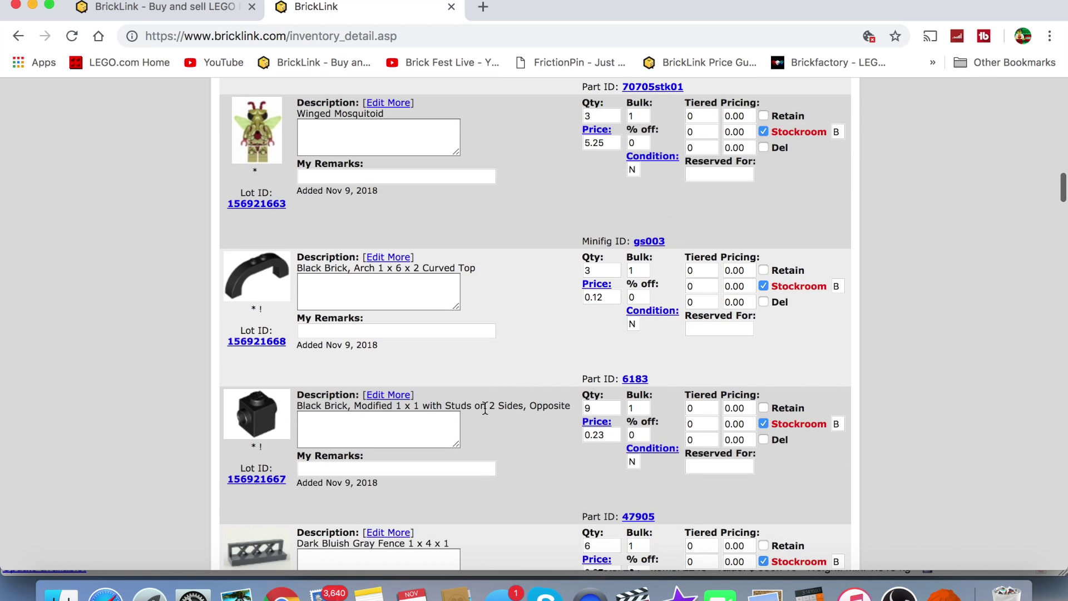
pyautogui.scroll(10, 485, 407)
# Step: Return to the store inventory search, limit the condition to New and show the additional search options
pyautogui.moveTo(796, 118)
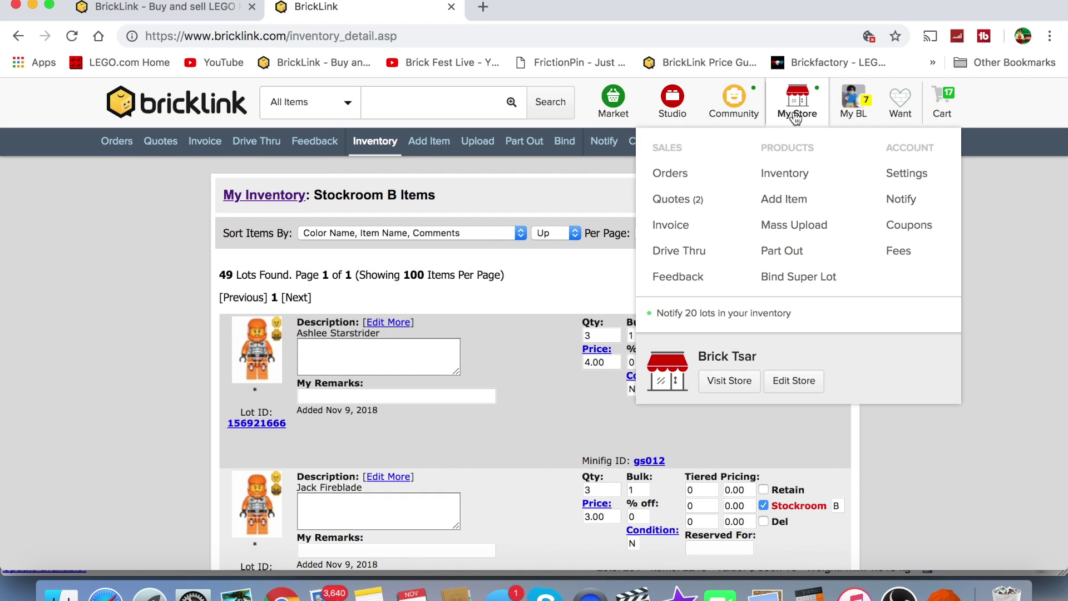
pyautogui.click(784, 175)
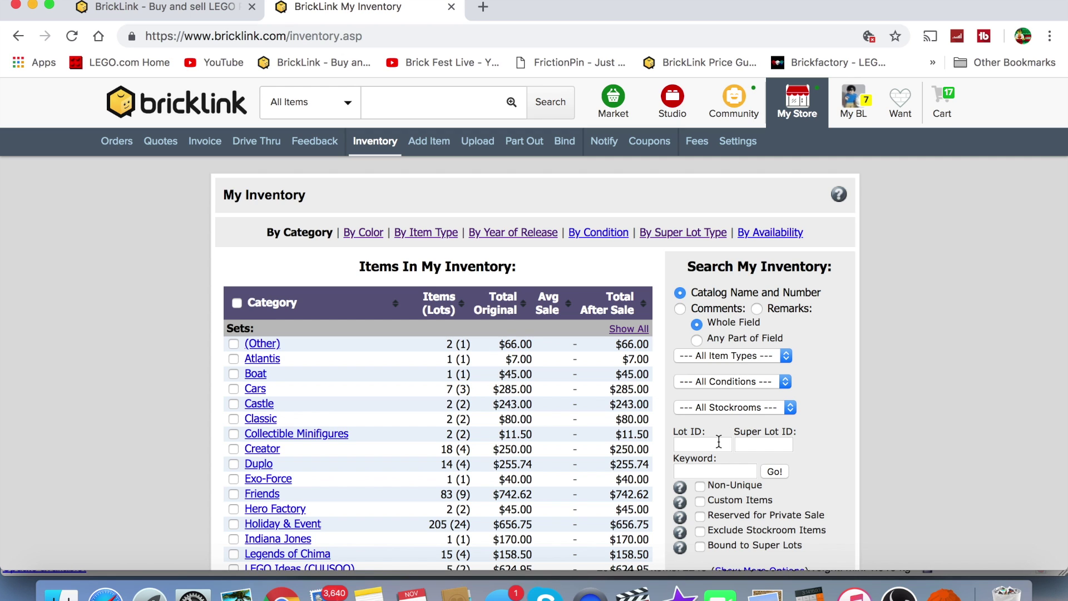
pyautogui.click(728, 382)
pyautogui.click(723, 394)
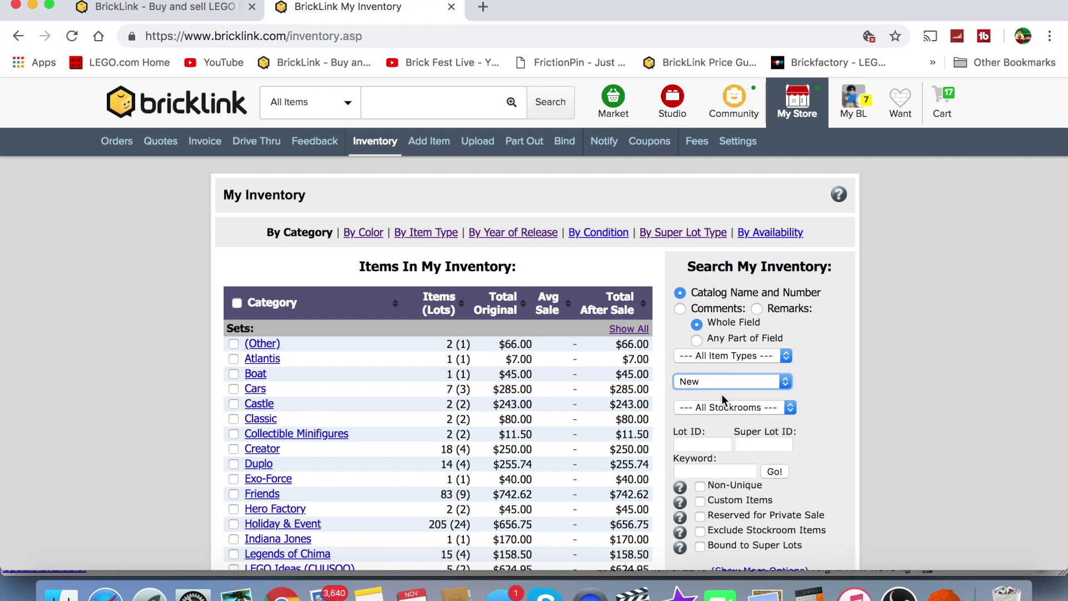
pyautogui.scroll(-5, 723, 394)
pyautogui.click(760, 286)
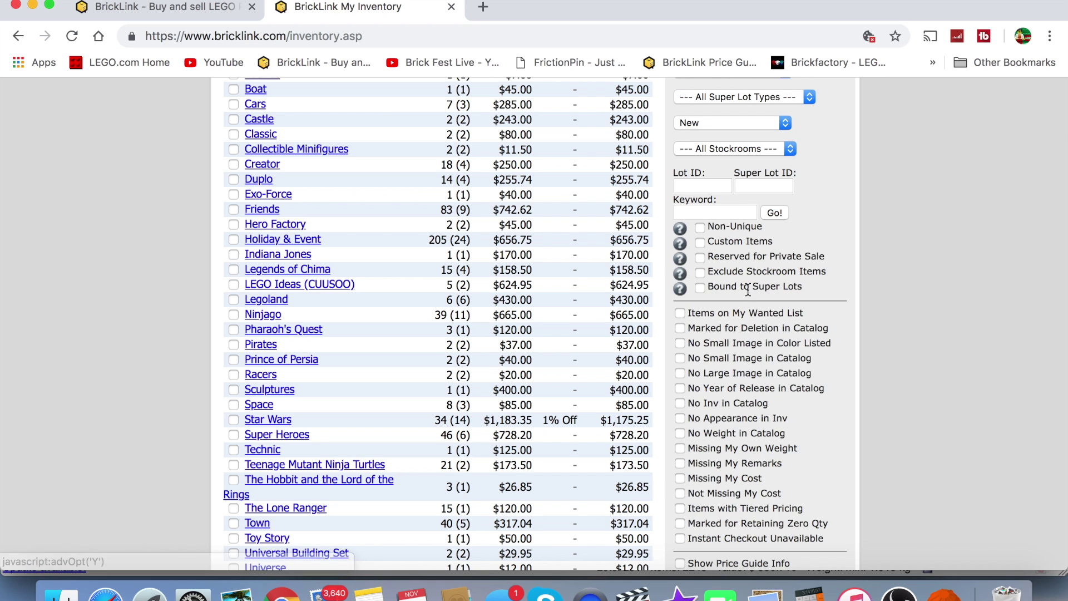
# Step: Search the inventory for parts from set 853610-1, covering parts and whole minifigs
pyautogui.scroll(-6, 726, 431)
pyautogui.click(704, 350)
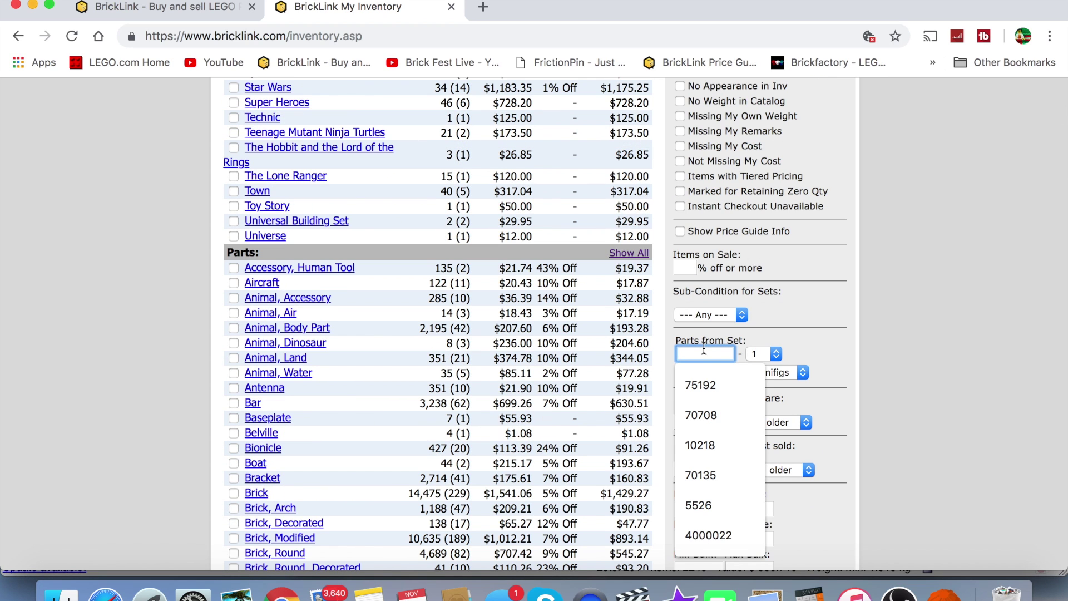
pyautogui.write('853610')
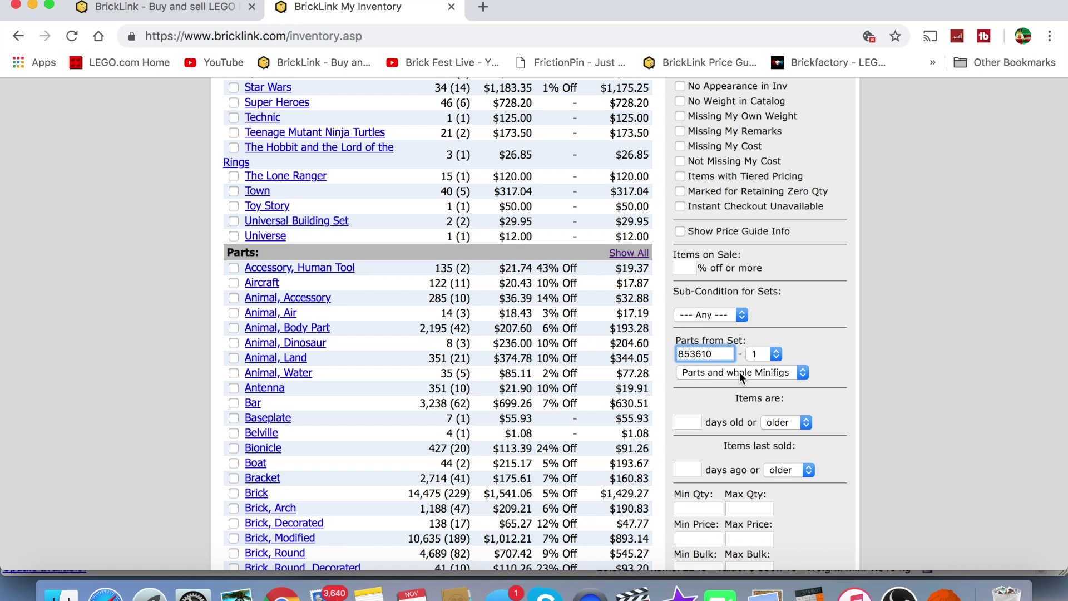
pyautogui.press('Return')
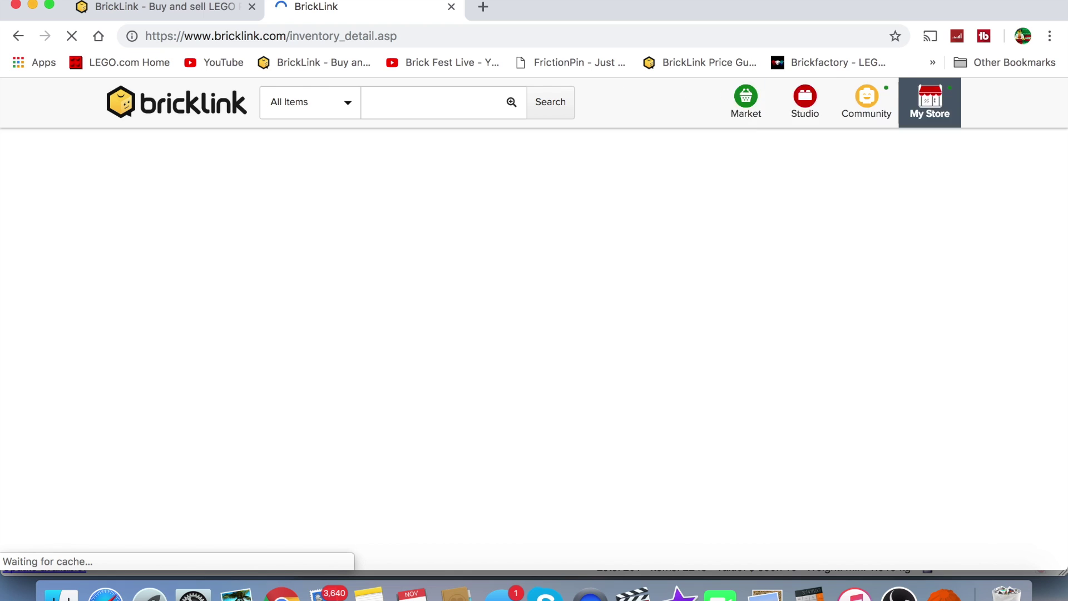
# Step: Enter 00062 as the remarks of the Flat Silver Minecraft pickaxe lot and clear its Stockroom option
pyautogui.scroll(-10, 616, 429)
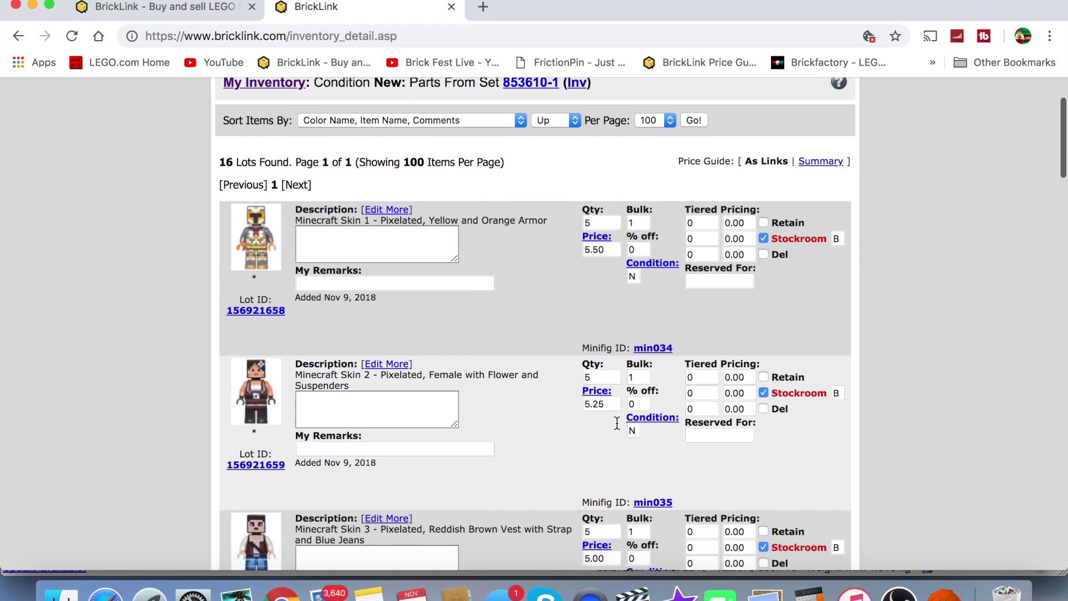
pyautogui.scroll(-6, 616, 429)
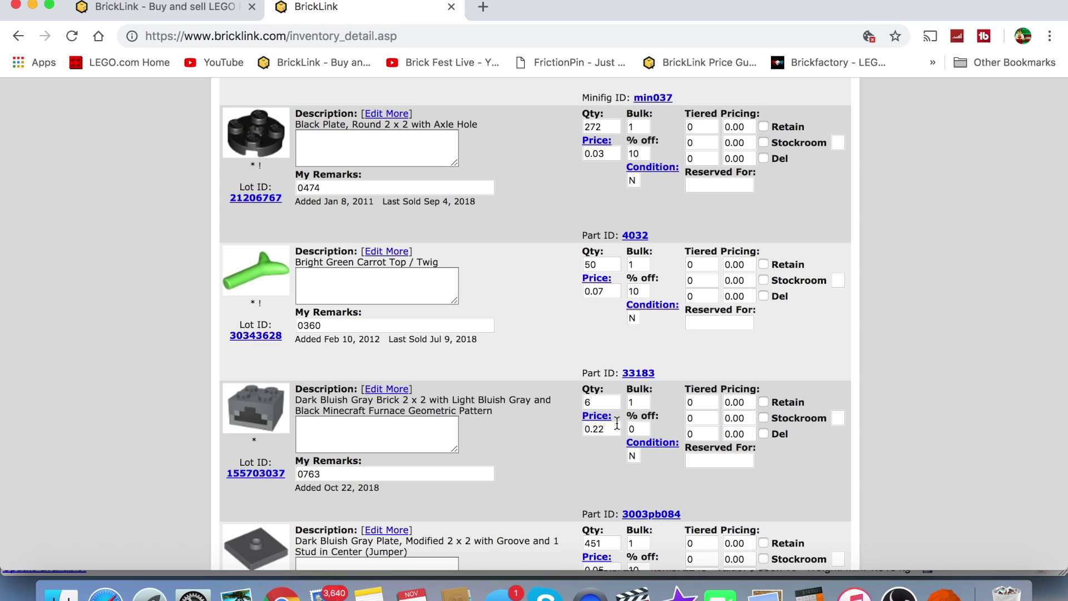
pyautogui.scroll(2, 617, 424)
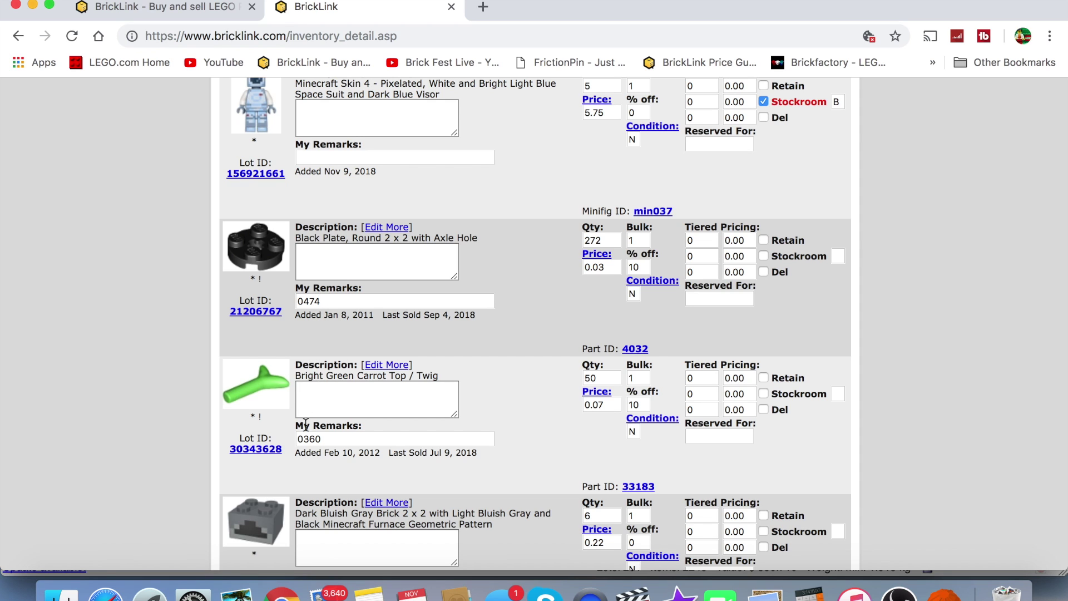
pyautogui.scroll(-4, 311, 424)
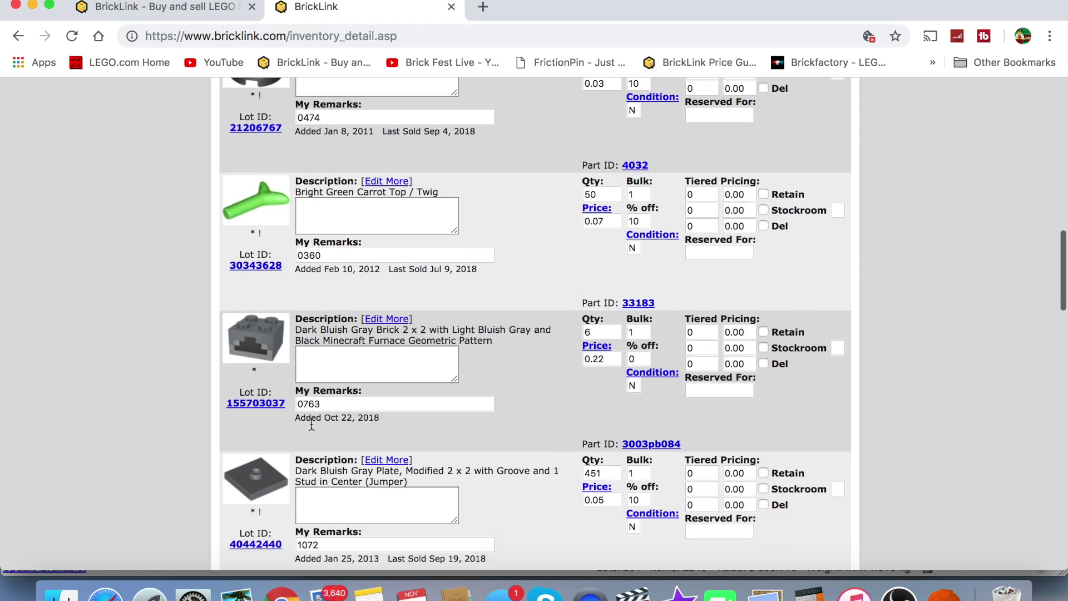
pyautogui.scroll(-9, 312, 423)
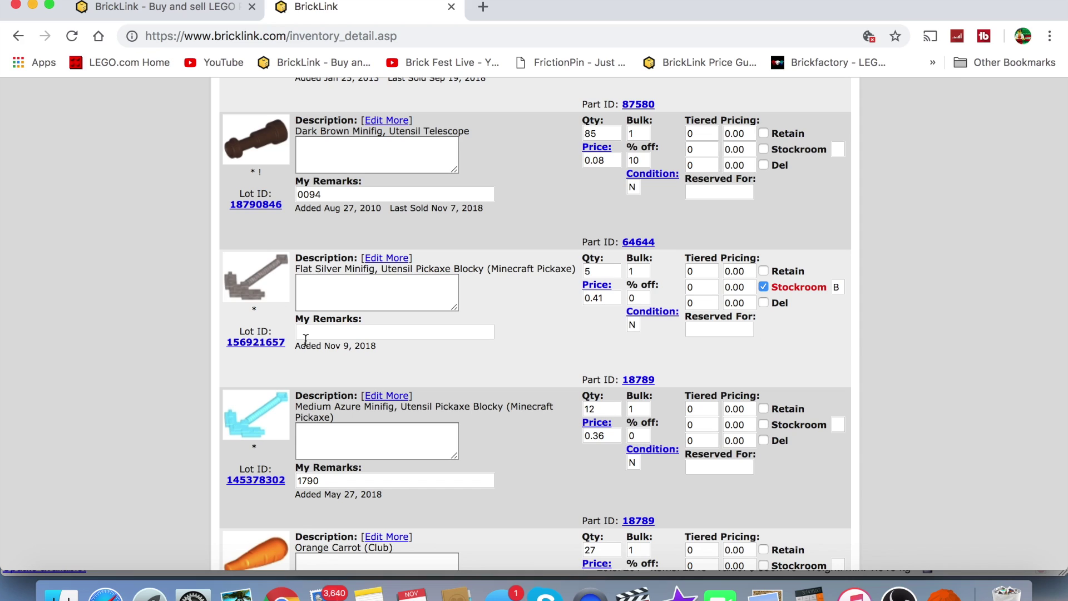
pyautogui.click(305, 334)
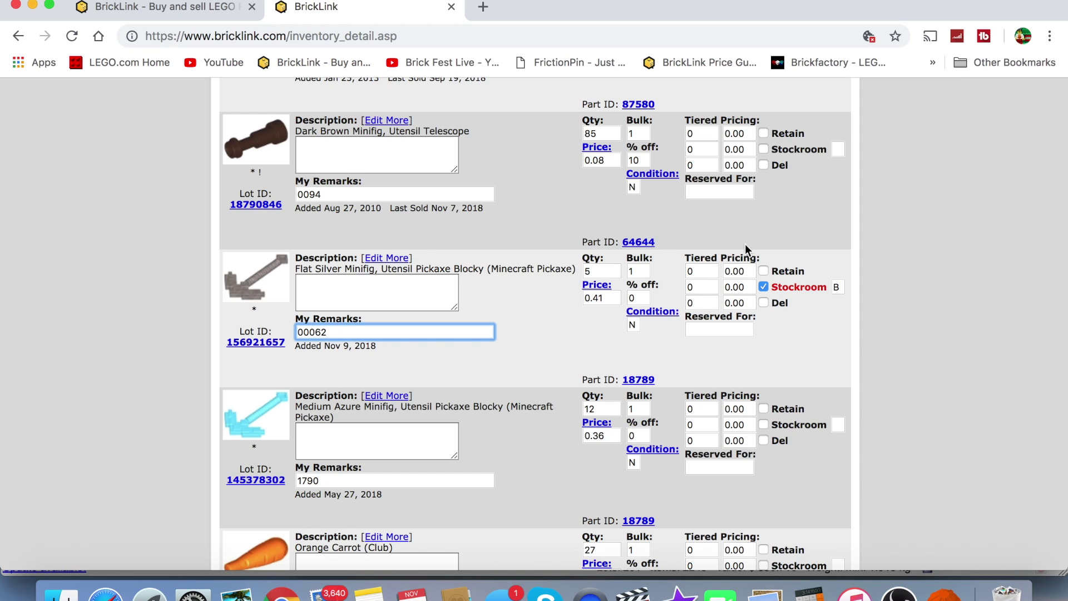
pyautogui.click(765, 289)
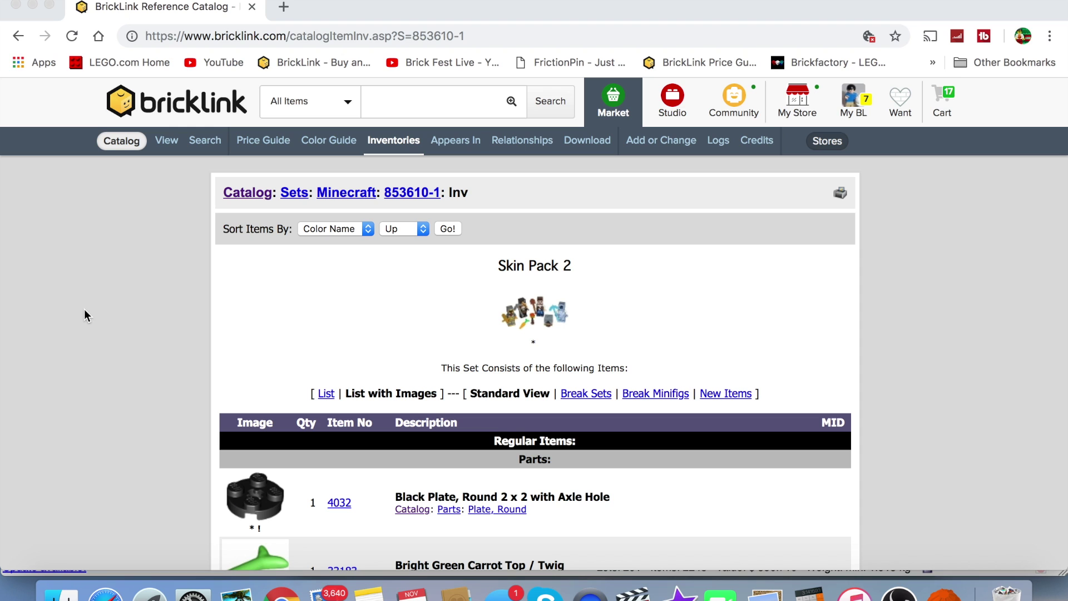
# Step: Close the store inventory page and examine the catalog inventory of set 853610-1, Skin Pack 2, through to its summary
pyautogui.click(451, 6)
pyautogui.scroll(-2, 84, 315)
pyautogui.scroll(-10, 85, 315)
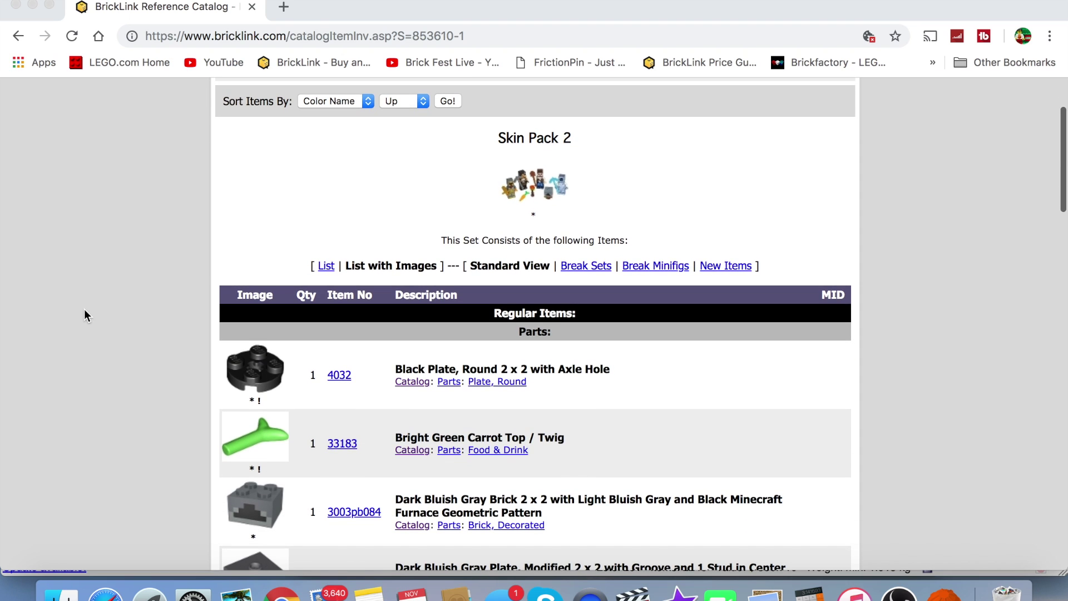
pyautogui.scroll(-12, 84, 311)
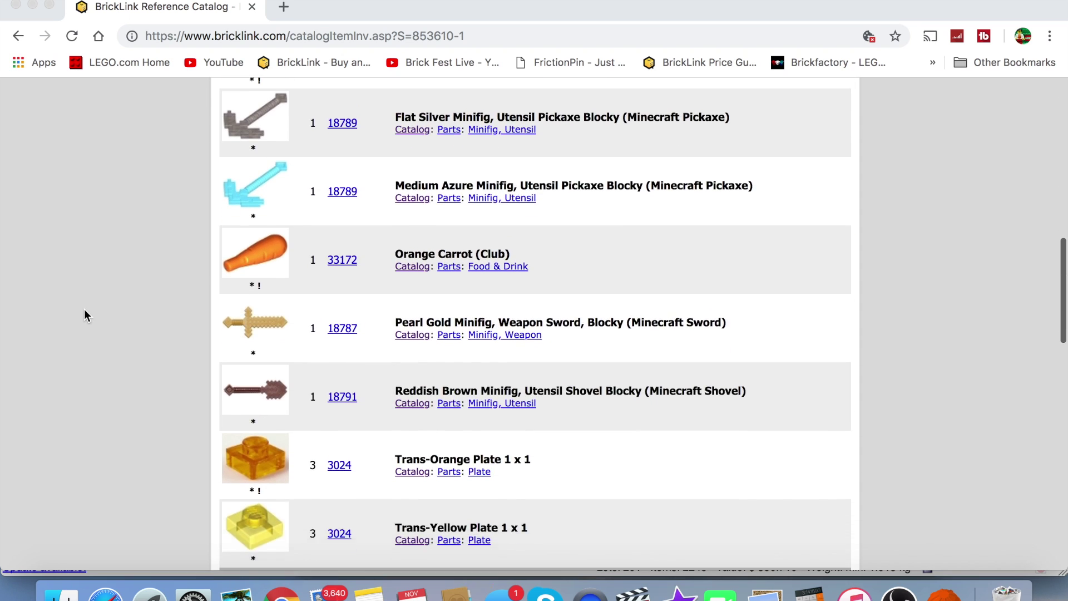
pyautogui.scroll(-5, 85, 316)
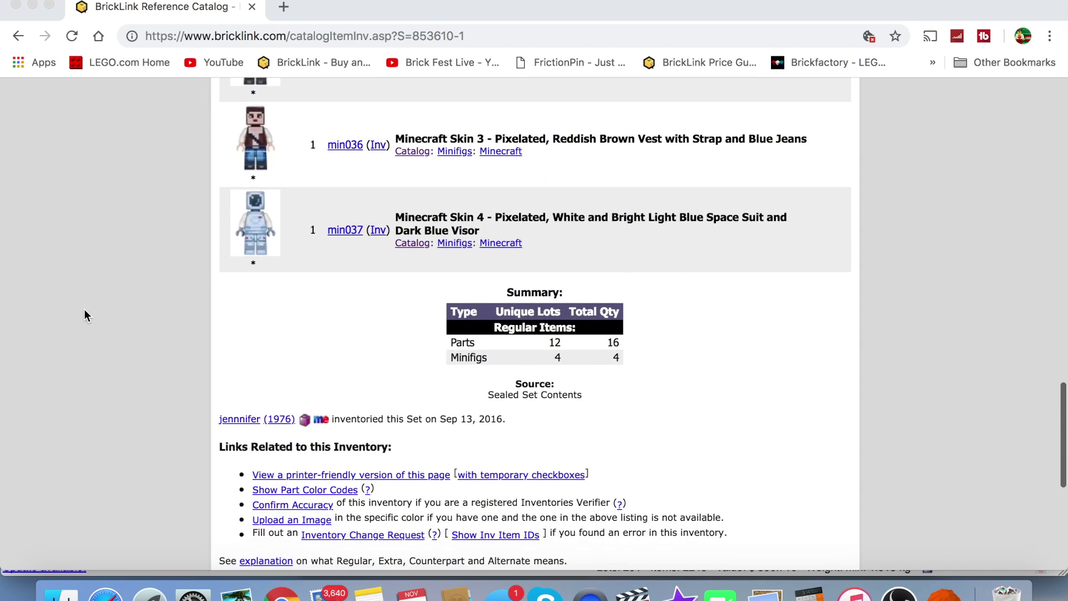
pyautogui.scroll(20, 85, 316)
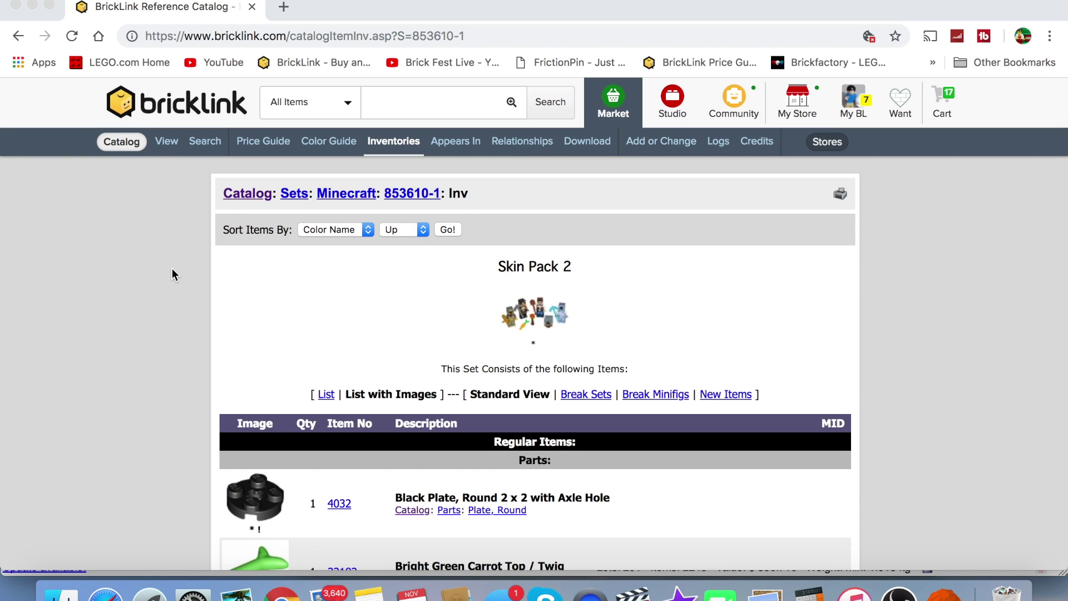
# Step: Search the catalog for 853610, open the Skin Pack 2 set and display its parts inventory
pyautogui.click(388, 105)
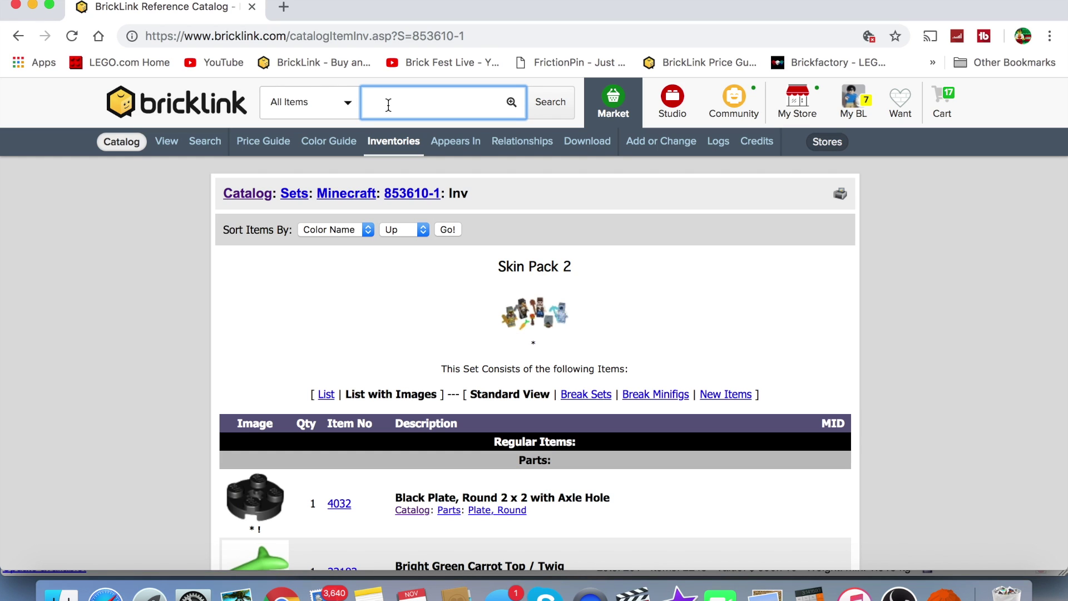
pyautogui.write('85361')
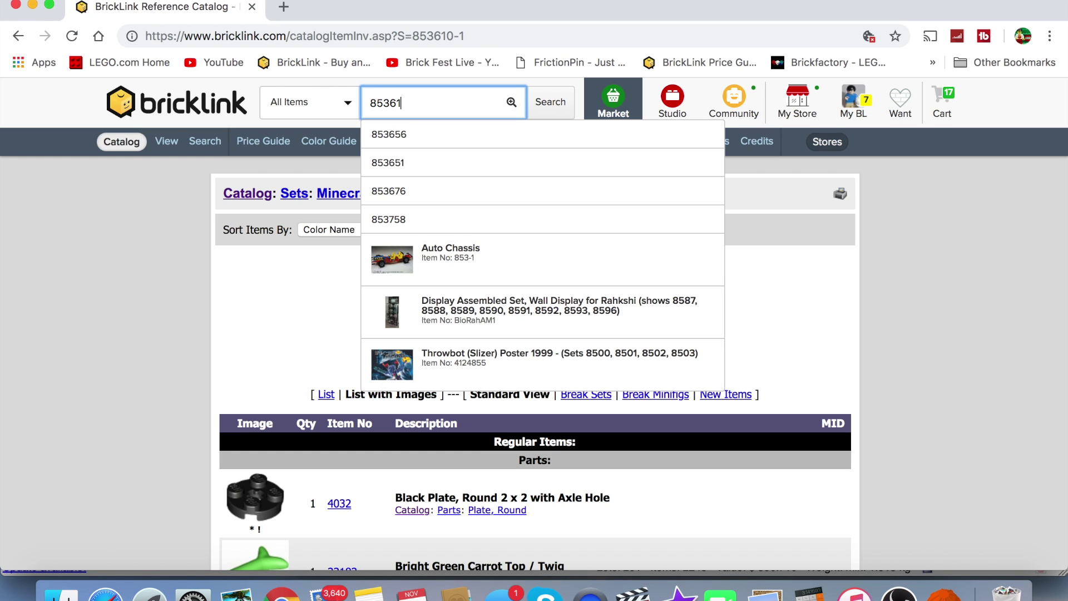
pyautogui.write('0')
pyautogui.press('Return')
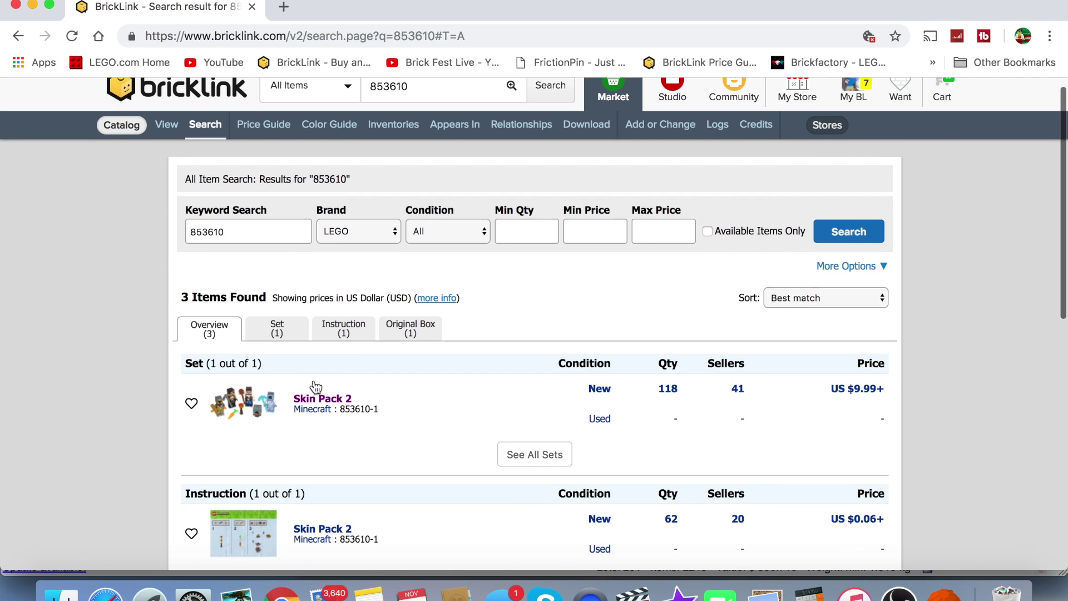
pyautogui.scroll(-2, 312, 384)
pyautogui.click(325, 364)
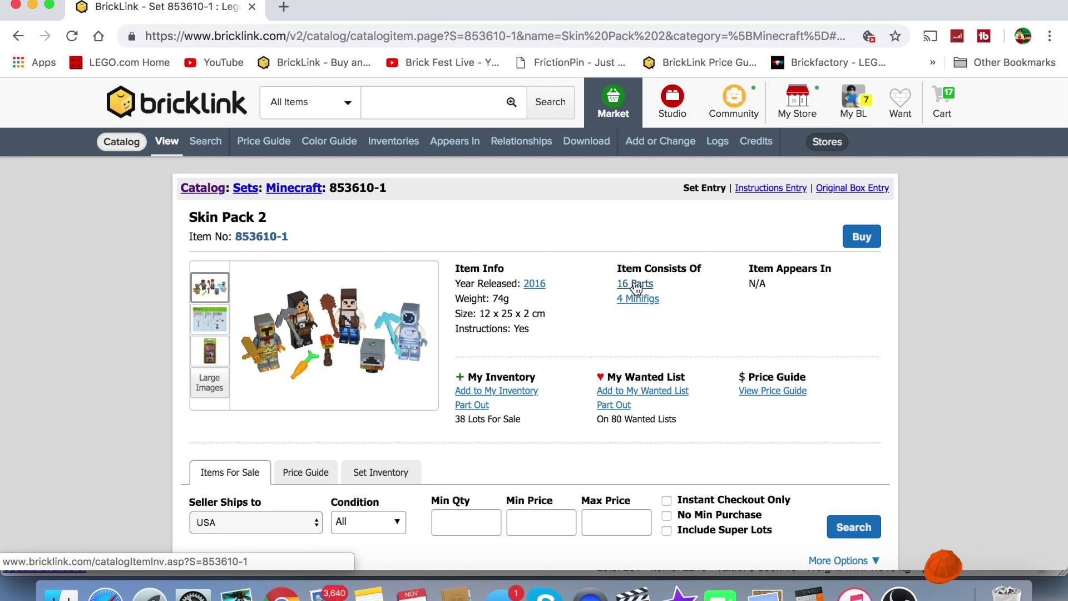
pyautogui.click(636, 286)
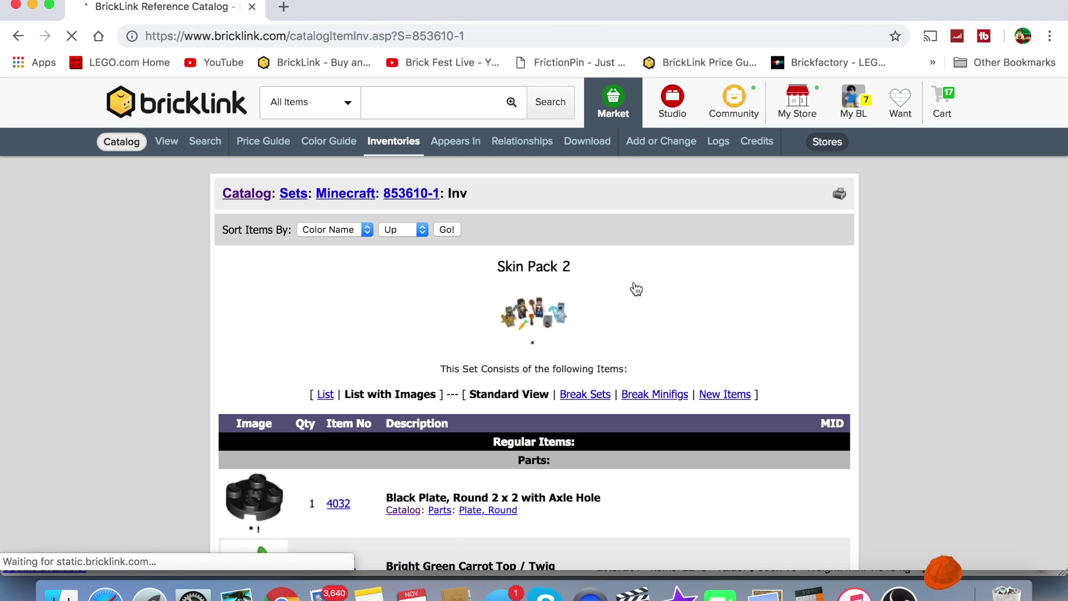
# Step: Review the Skin Pack 2 inventory through to its summary and open its printer-friendly version with temporary checkboxes
pyautogui.scroll(-5, 548, 368)
pyautogui.scroll(-15, 548, 368)
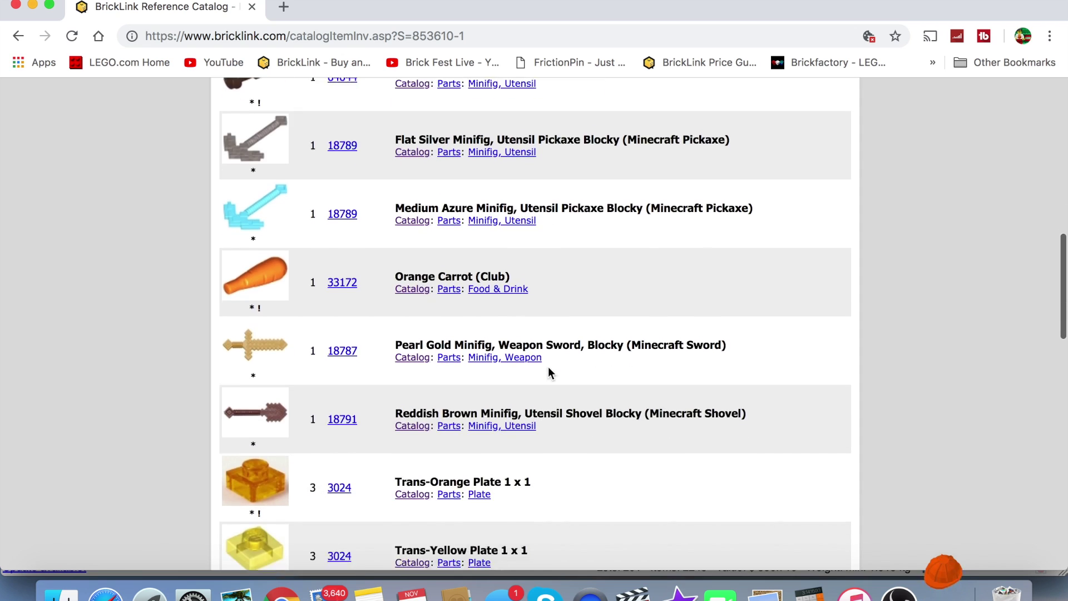
pyautogui.scroll(-6, 548, 371)
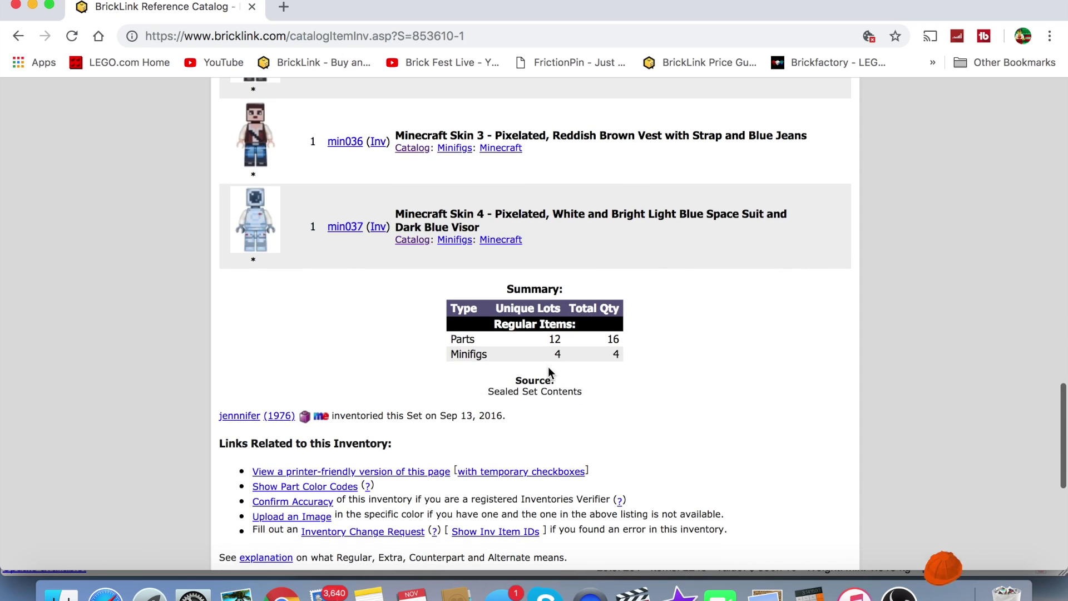
pyautogui.scroll(-4, 548, 371)
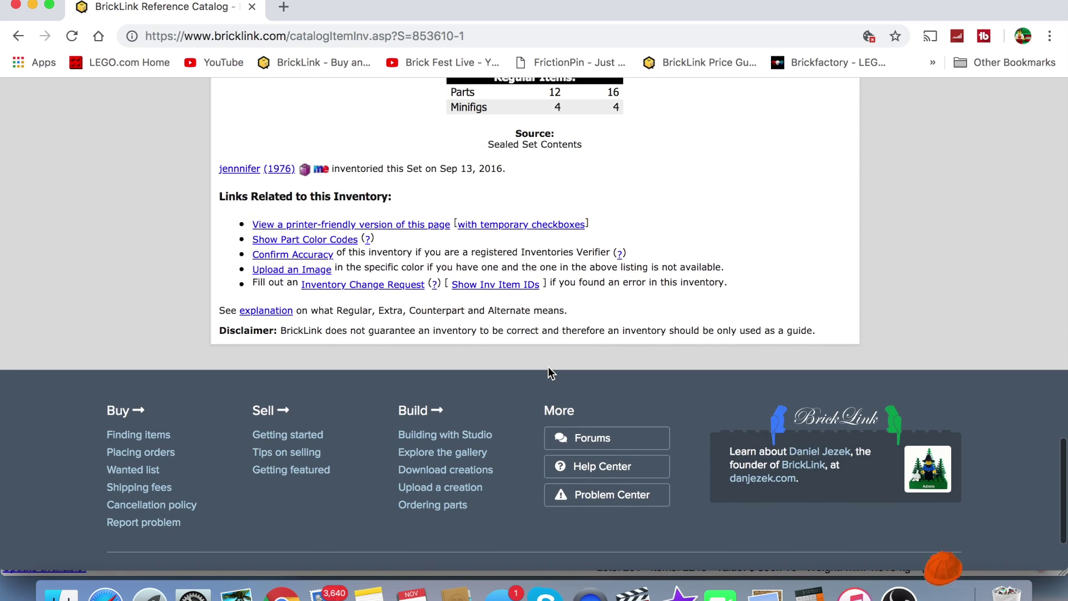
pyautogui.scroll(3, 548, 366)
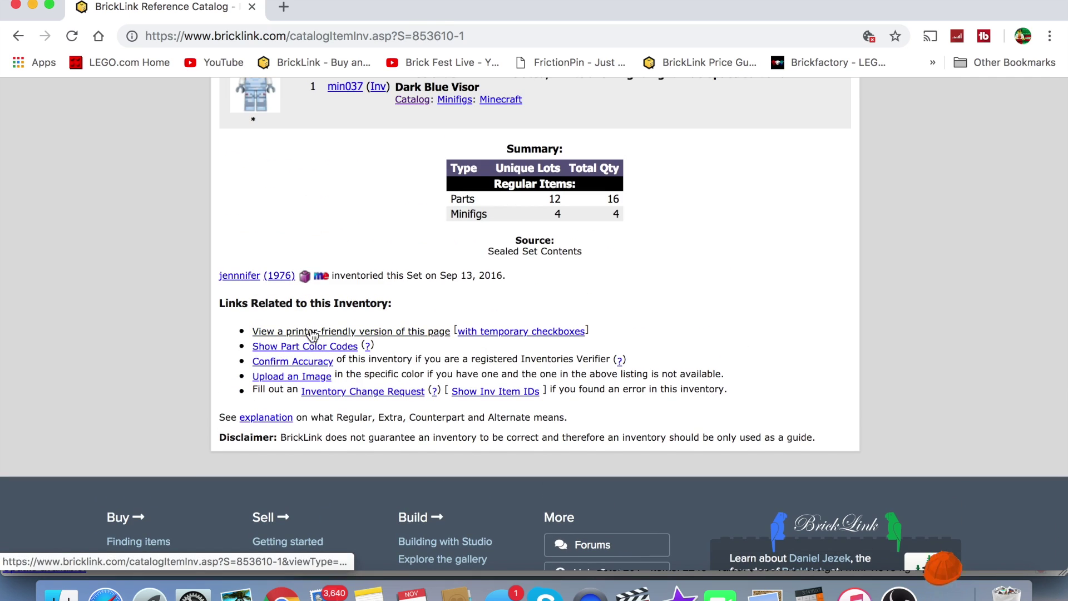
pyautogui.click(476, 333)
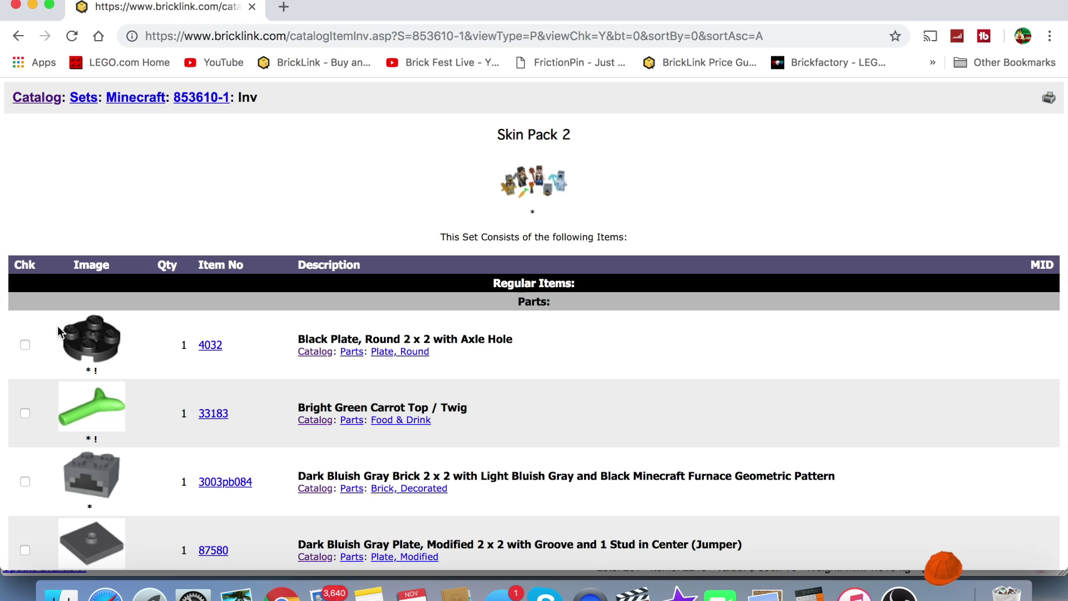
# Step: Try the temporary checkboxes in the Skin Pack 2 list on the Reddish Brown shovel, Trans-Orange Plate 1 x 1 and Trans-Yellow Plate 1 x 1
pyautogui.scroll(-5, 58, 329)
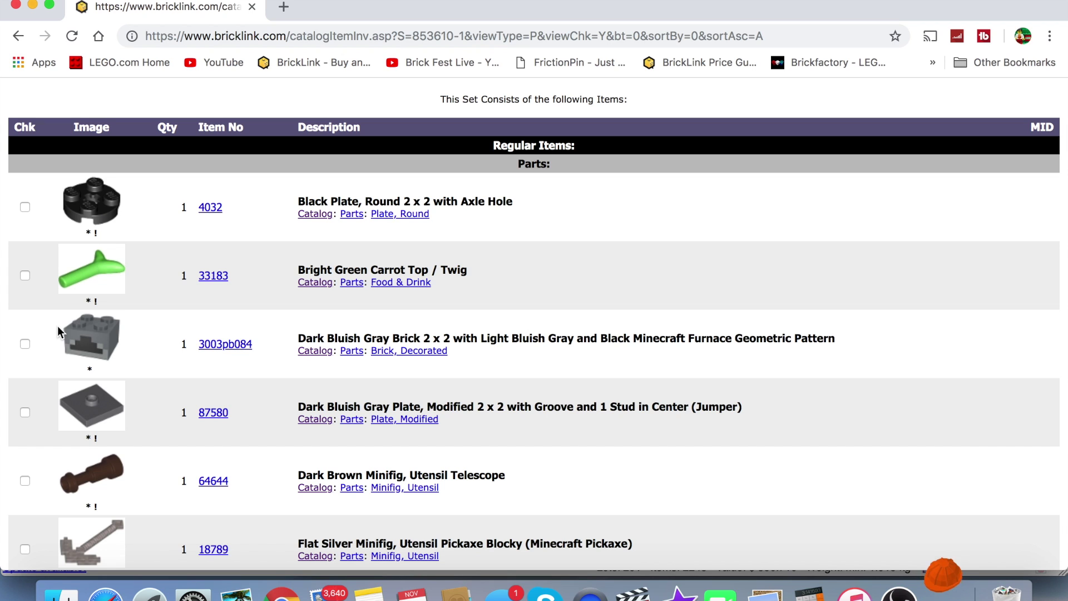
pyautogui.scroll(5, 58, 325)
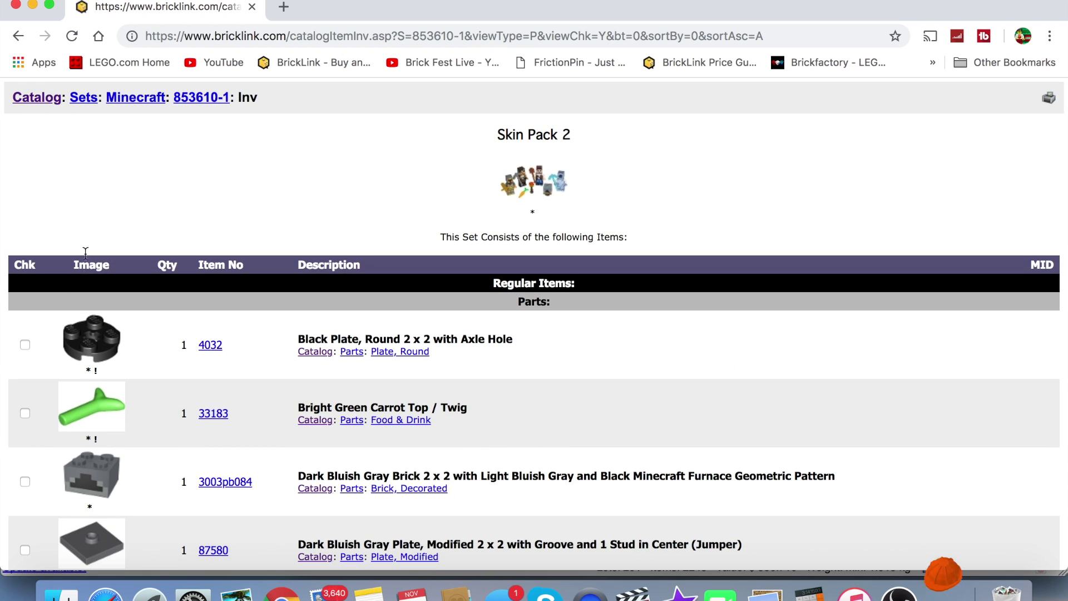
pyautogui.scroll(-20, 45, 299)
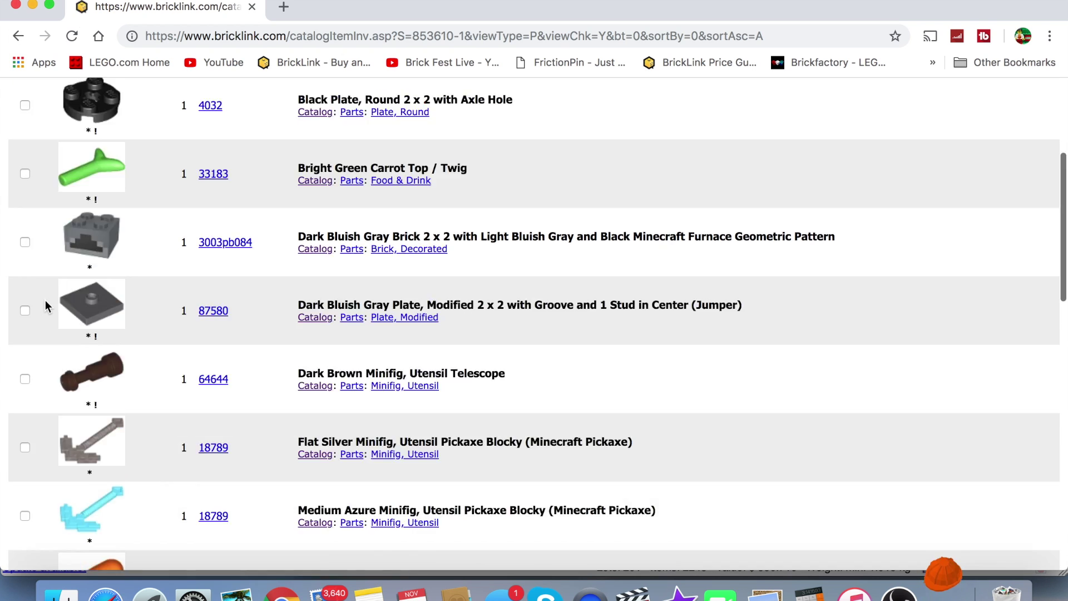
pyautogui.scroll(3, 29, 296)
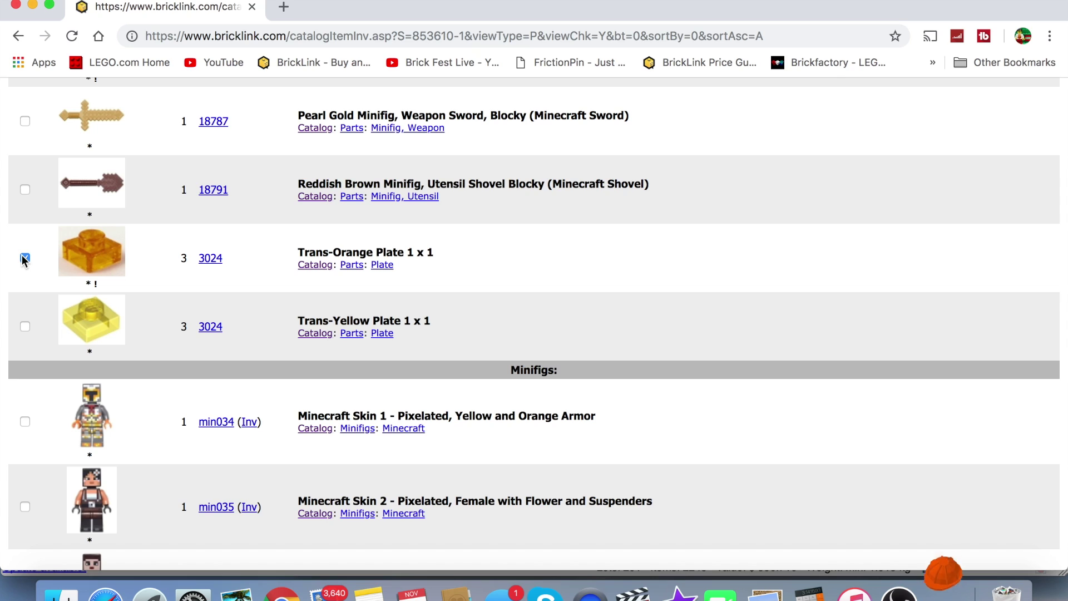
pyautogui.click(23, 190)
pyautogui.click(22, 189)
pyautogui.click(26, 328)
pyautogui.scroll(15, 25, 326)
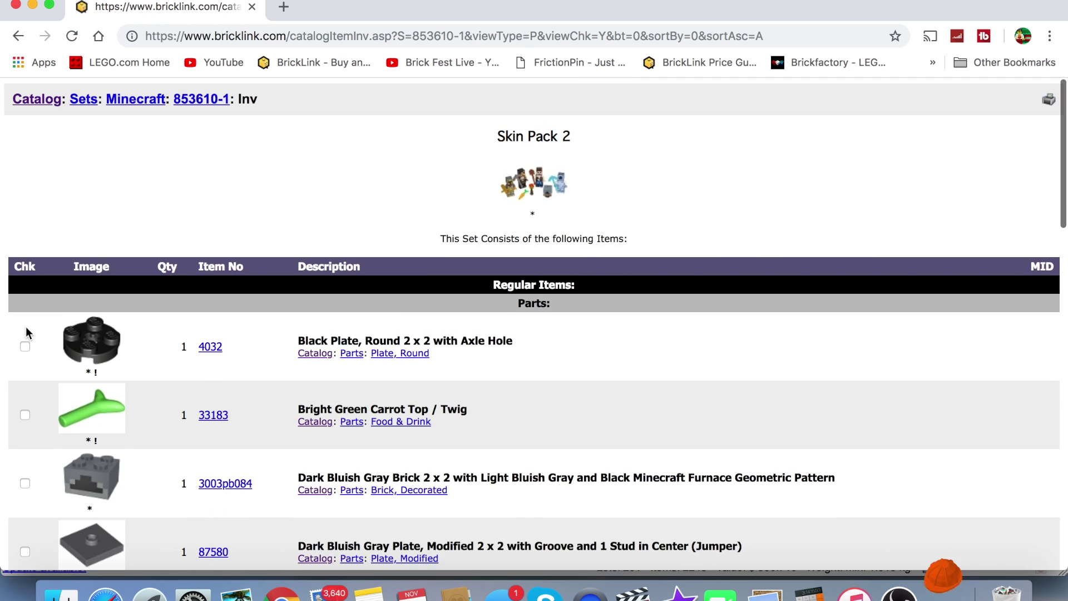
pyautogui.scroll(-2, 26, 326)
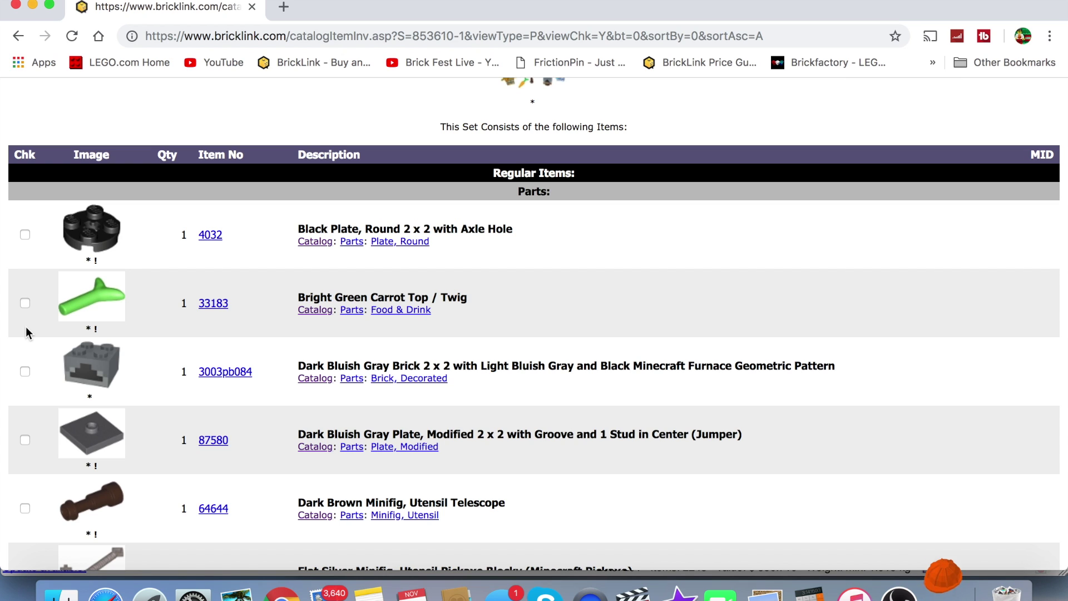
pyautogui.scroll(3, 203, 269)
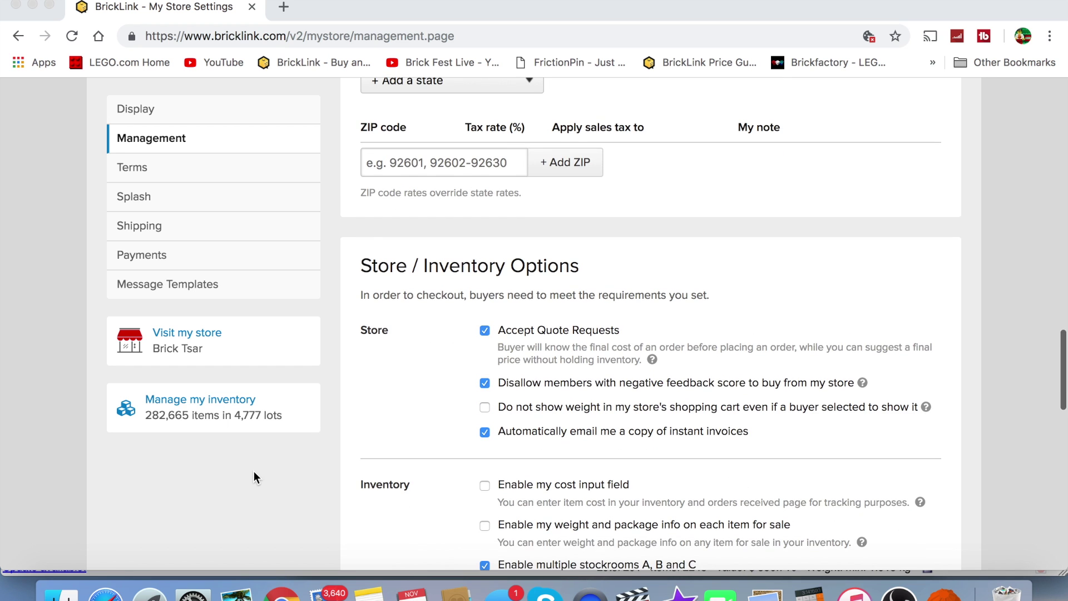
# Step: Return from the Management store settings to the Display settings, and reopen the Management settings
pyautogui.scroll(-2, 254, 470)
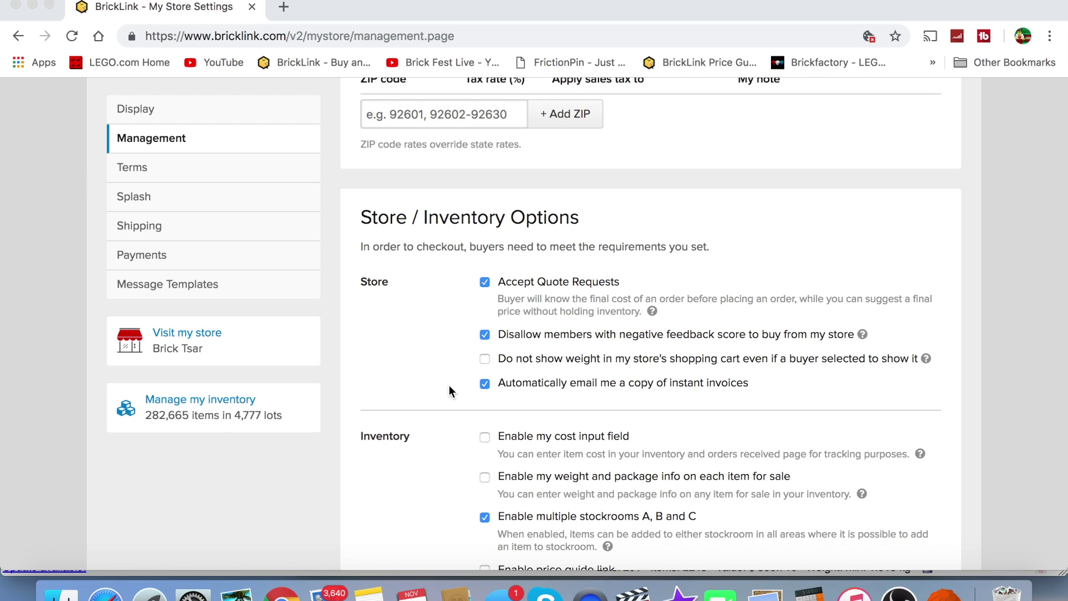
pyautogui.click(19, 35)
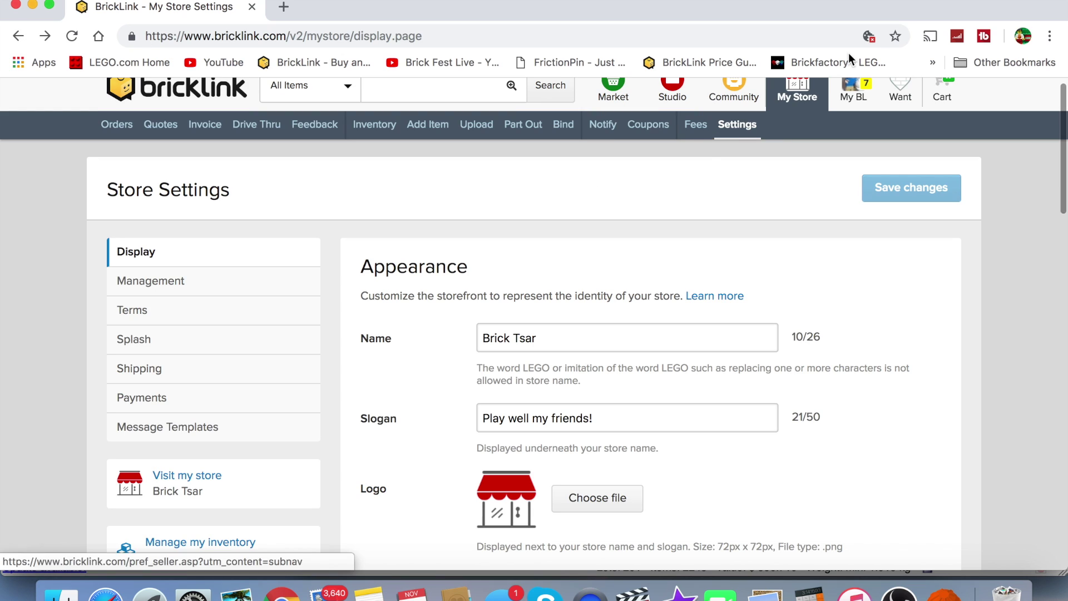
pyautogui.moveTo(810, 100)
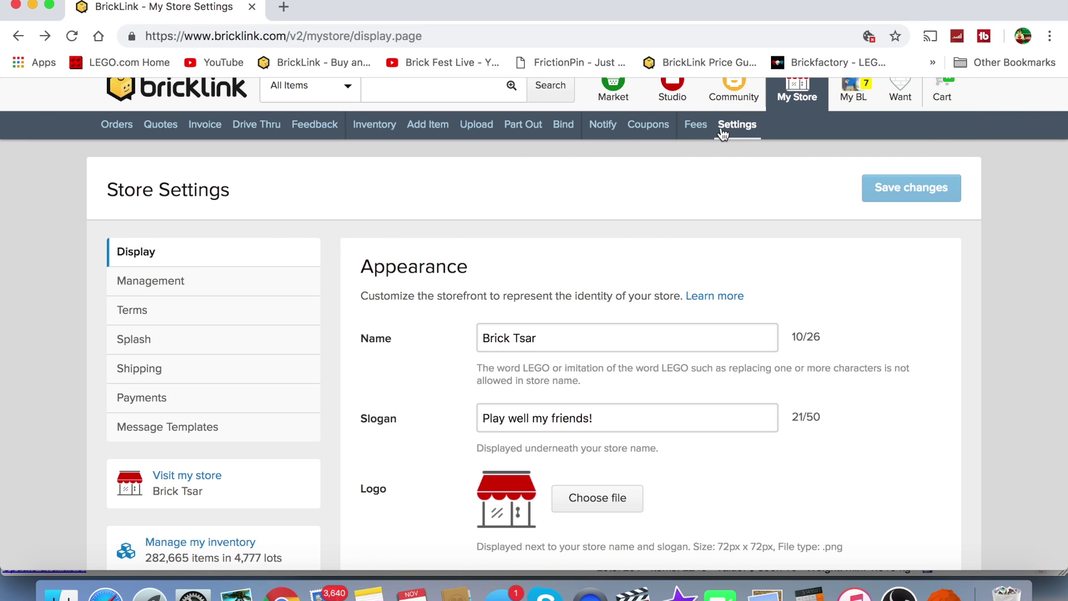
pyautogui.click(161, 284)
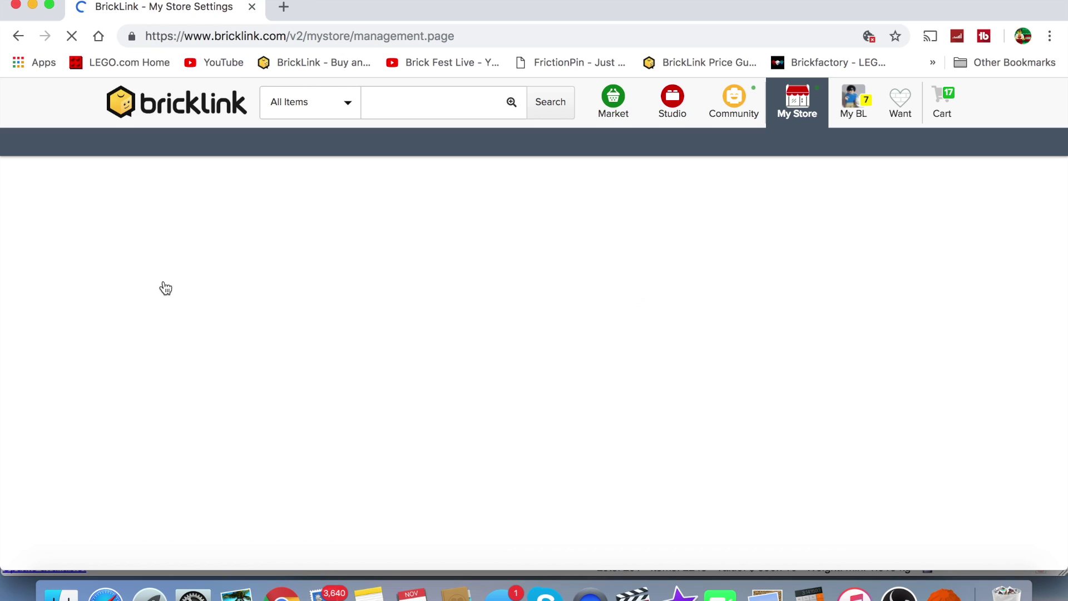
# Step: Examine the store's inventory options in the Management settings, especially the one enabling multiple stockrooms A, B and C
pyautogui.scroll(-15, 394, 363)
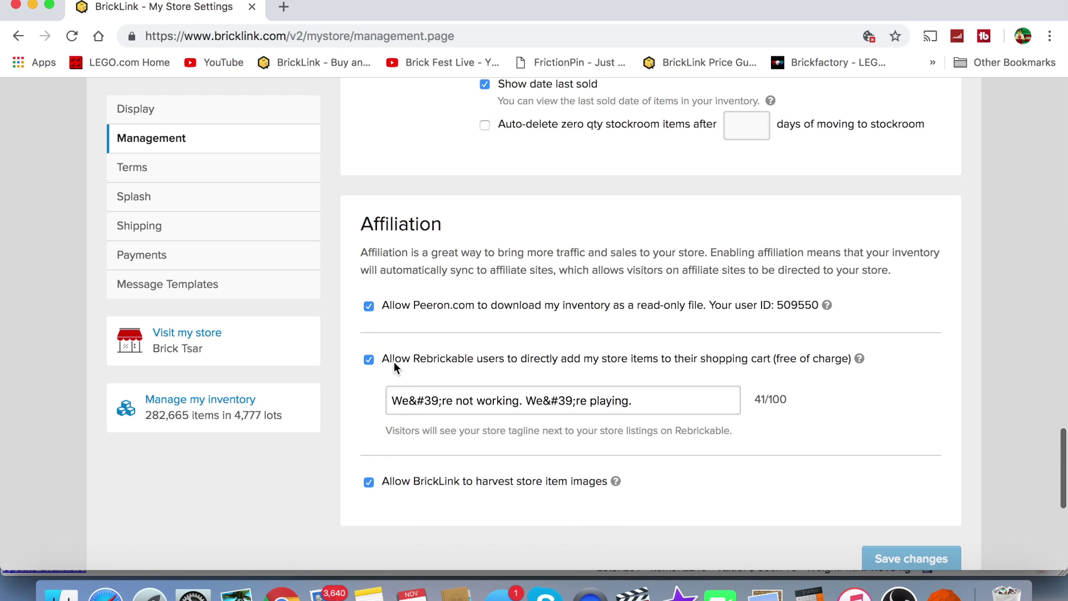
pyautogui.scroll(7, 393, 362)
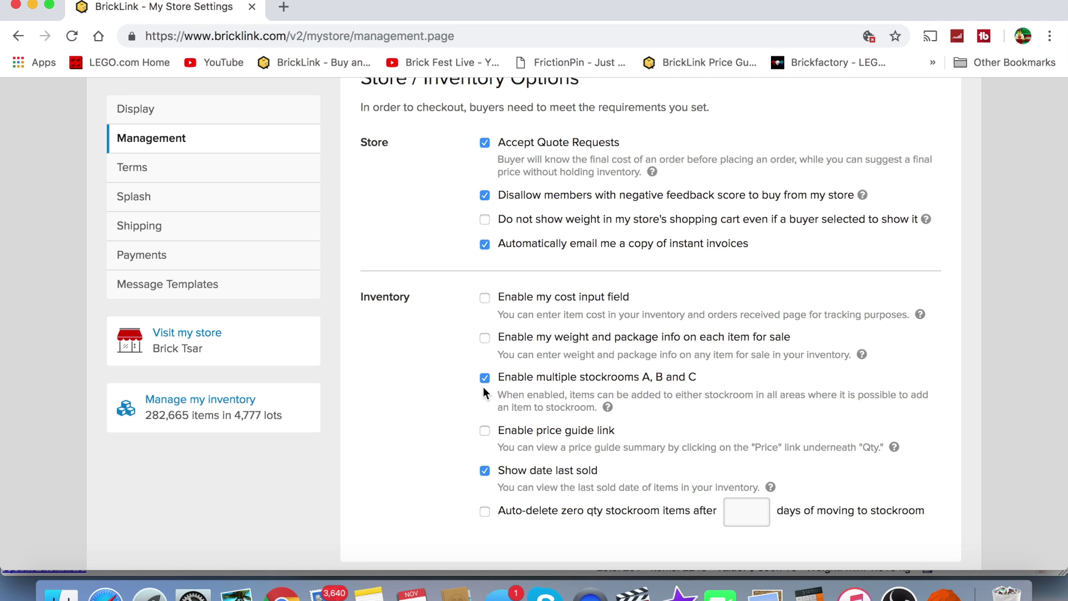
pyautogui.scroll(-5, 483, 390)
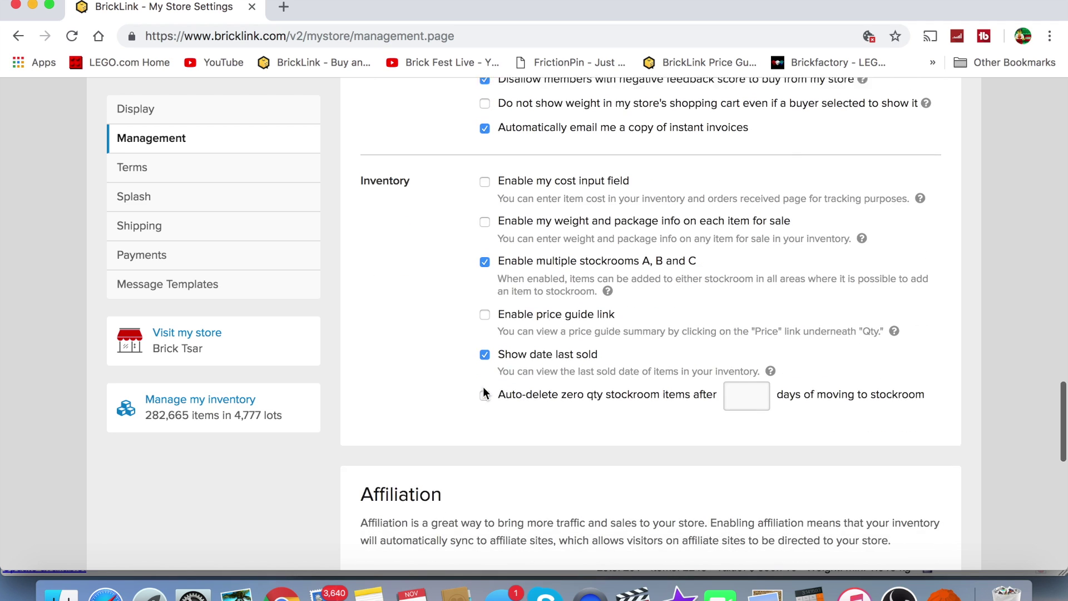
pyautogui.scroll(3, 484, 388)
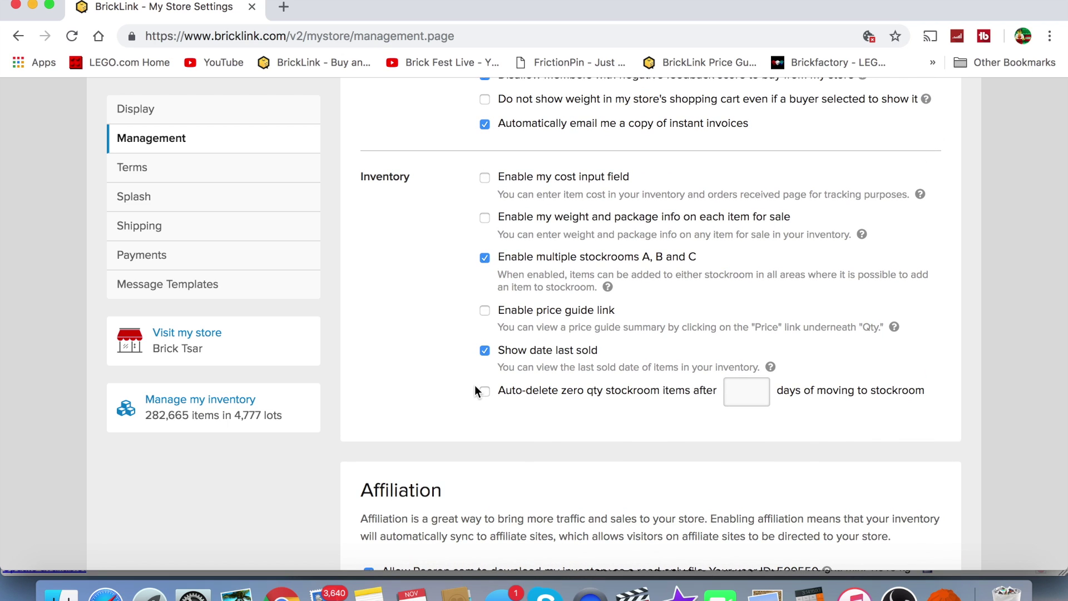
pyautogui.scroll(1, 477, 391)
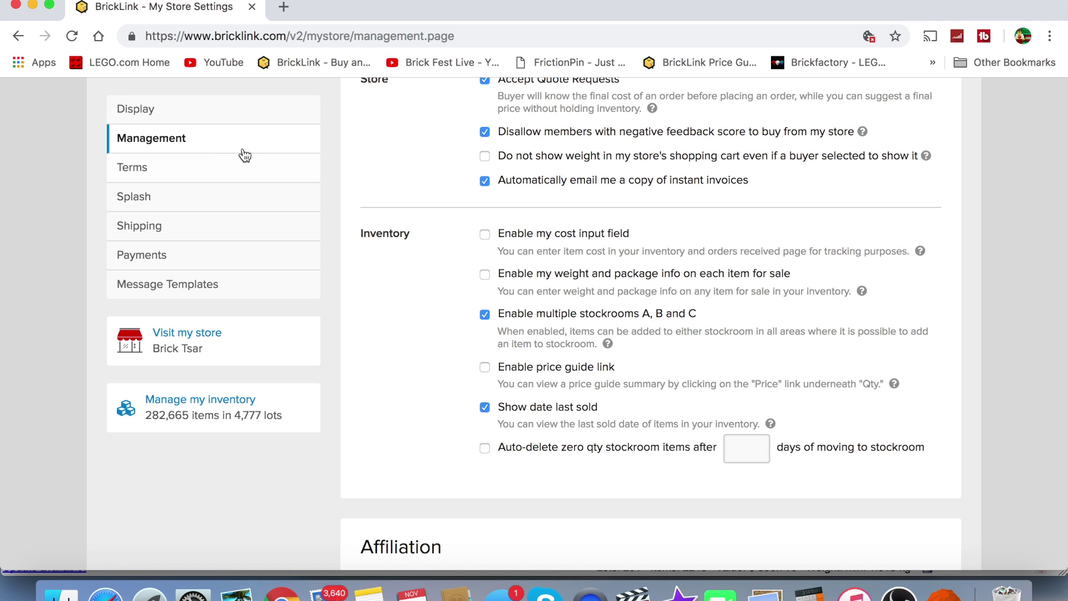
pyautogui.scroll(20, 563, 149)
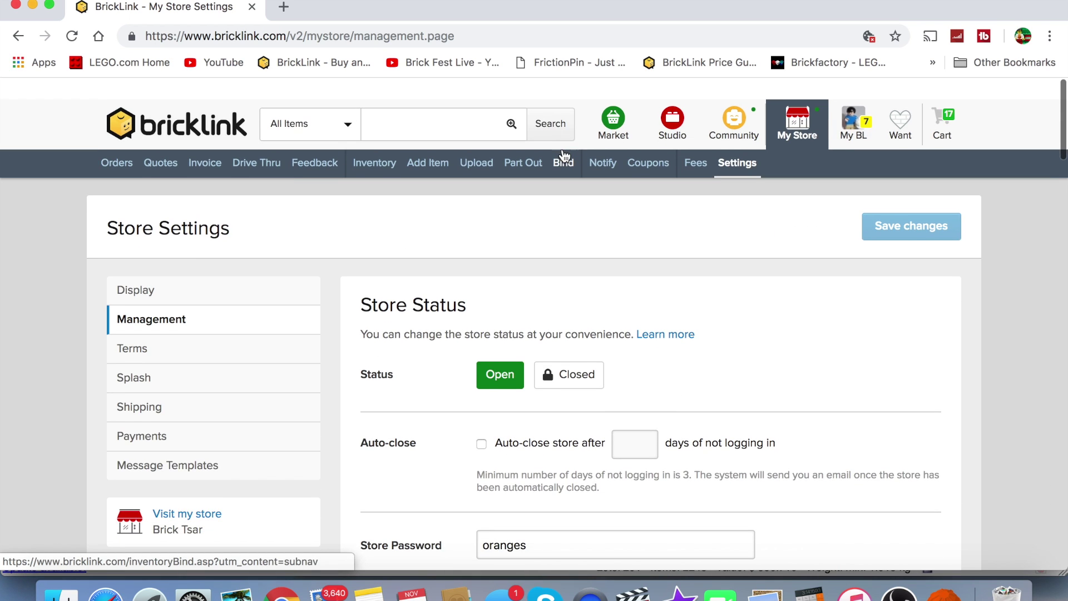